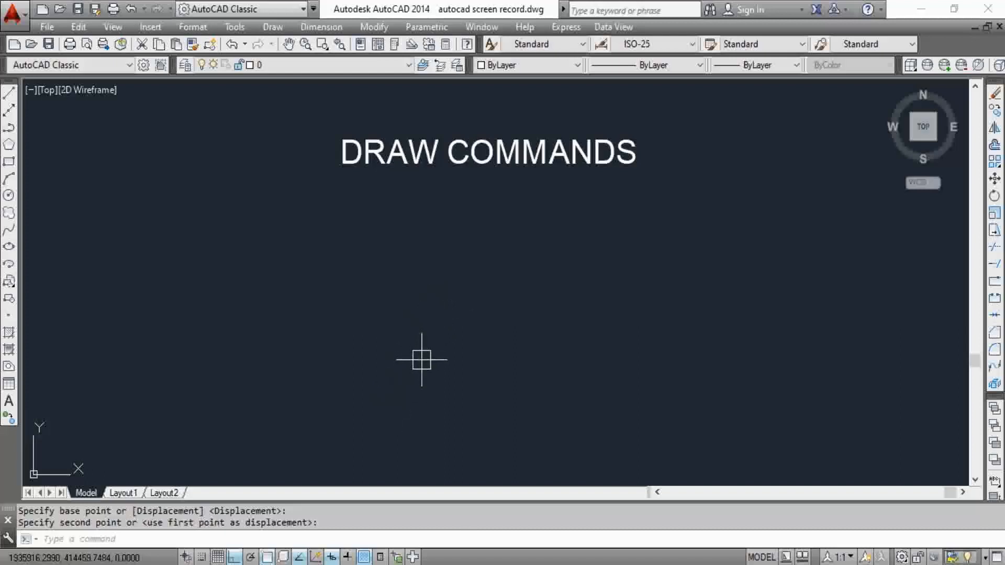
# Step: Draw a single horizontal line below the DRAW COMMANDS title with the Line command
pyautogui.write('L')
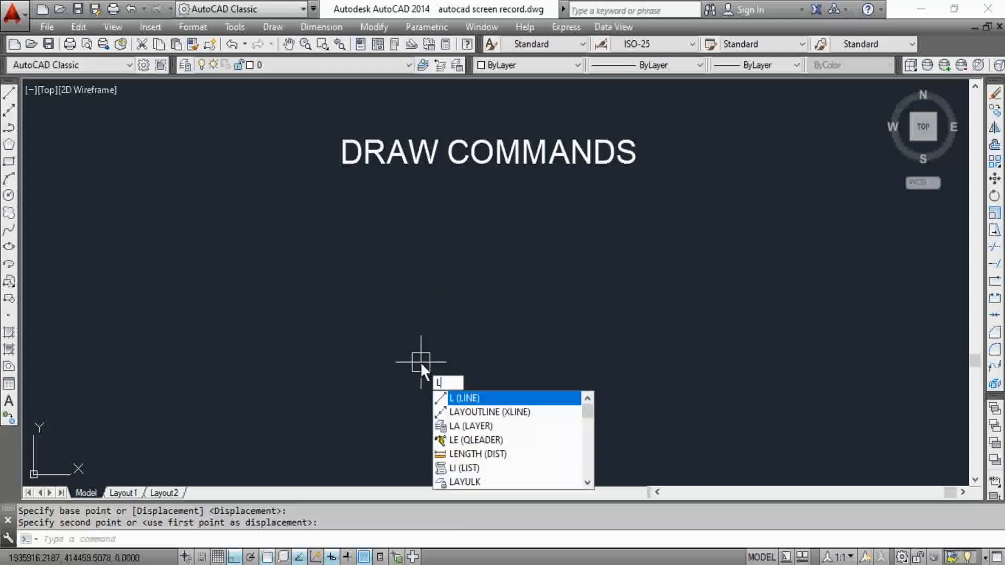
pyautogui.press('Return')
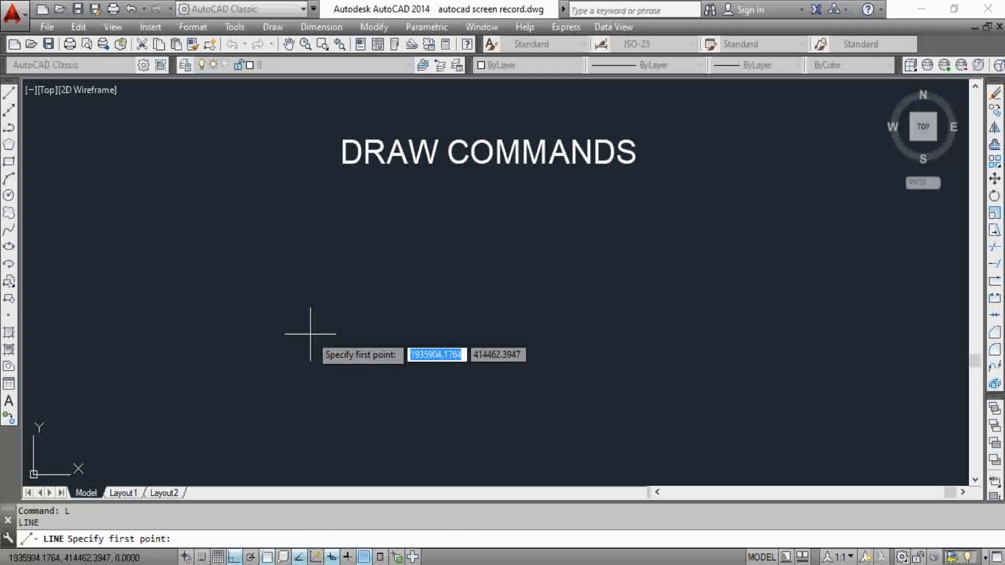
pyautogui.click(310, 333)
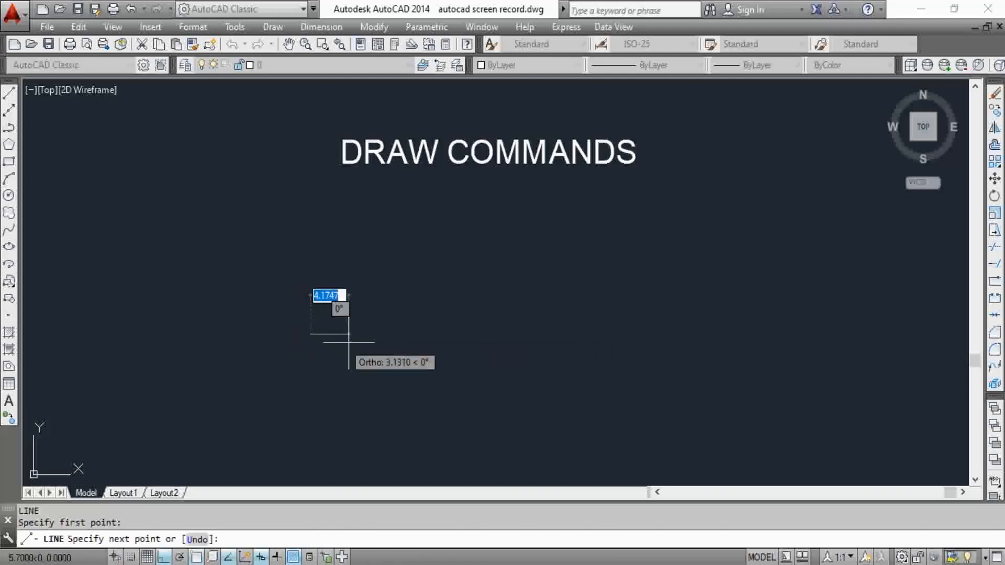
pyautogui.click(633, 332)
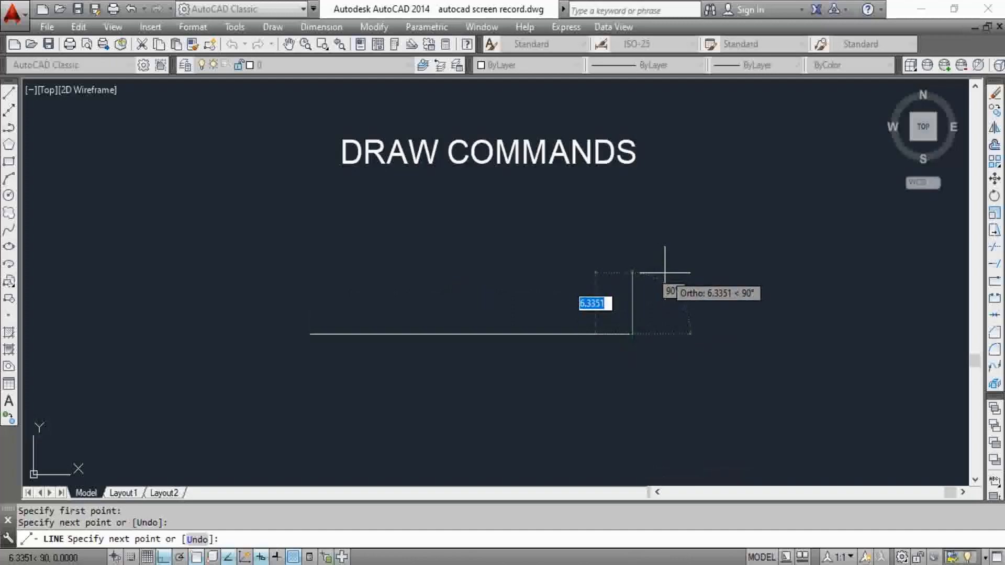
pyautogui.press('Escape')
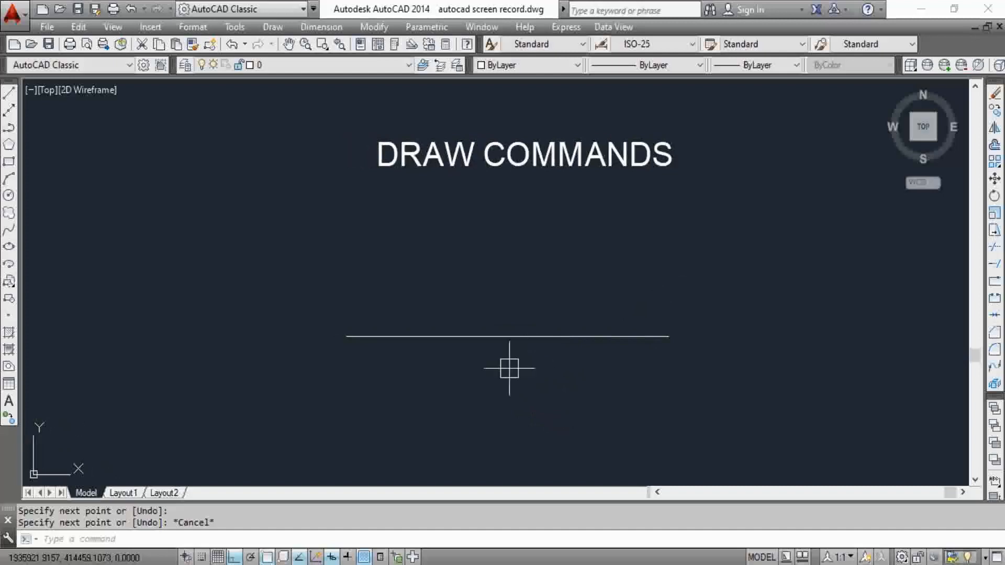
# Step: Erase the horizontal line below the DRAW COMMANDS title
pyautogui.click(559, 280)
pyautogui.click(492, 375)
pyautogui.write('E')
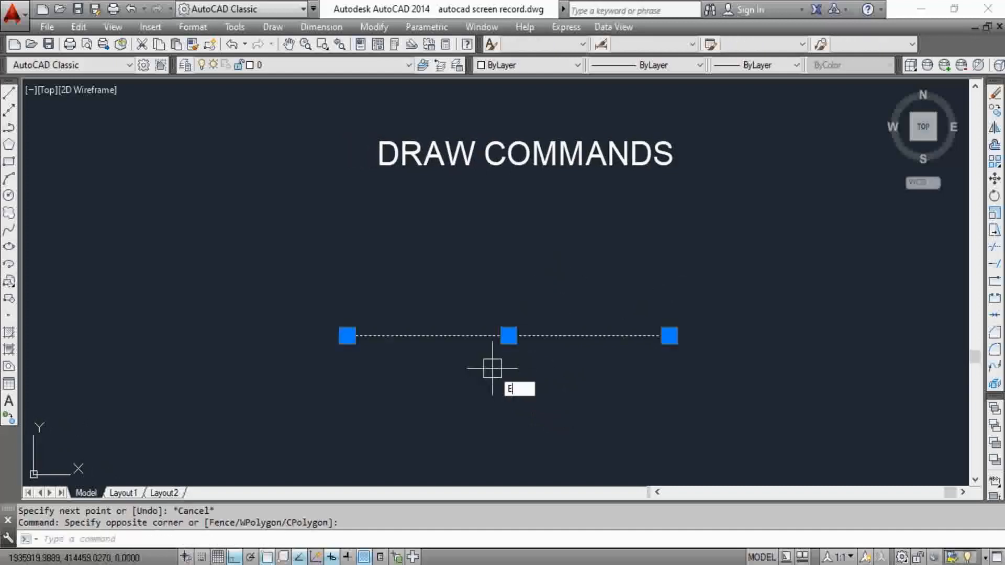
pyautogui.press('Return')
# Step: Examine the LINE COMMAND instruction image that explains how to draw a square
pyautogui.moveTo(437, 366); pyautogui.dragTo(467, 365, button='middle')
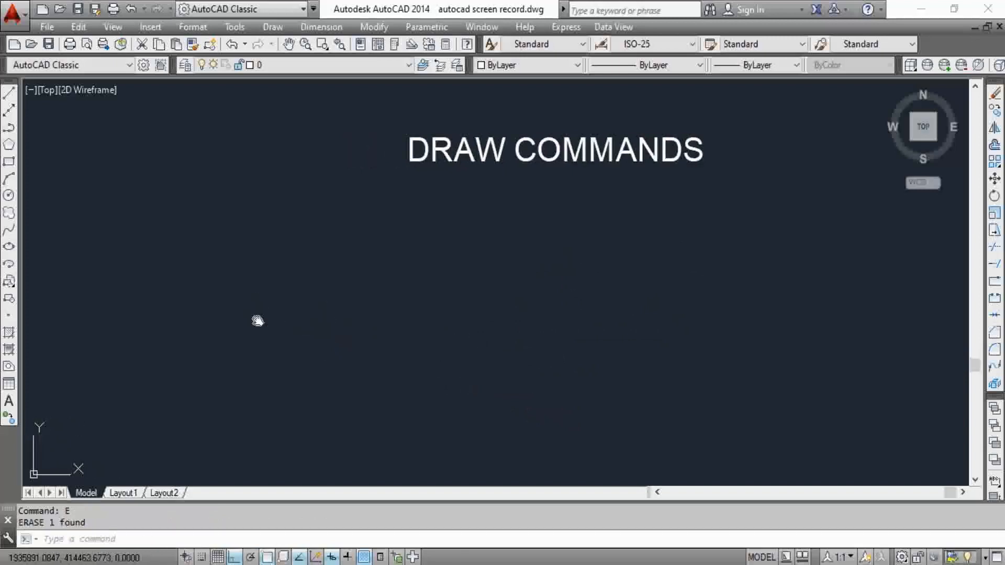
pyautogui.moveTo(256, 319); pyautogui.dragTo(516, 314, button='middle')
pyautogui.scroll(-2, 453, 294)
pyautogui.scroll(3, 250, 234)
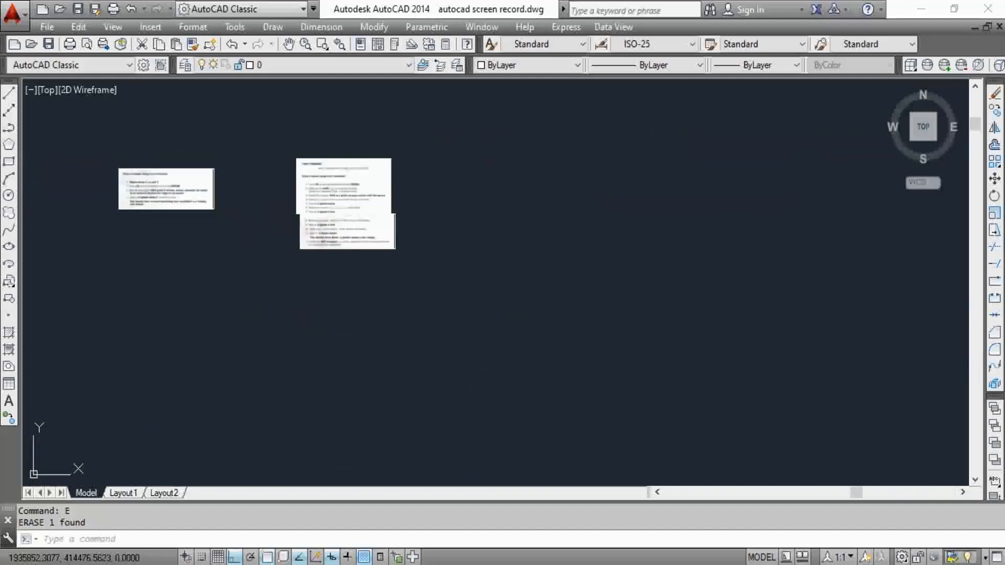
pyautogui.scroll(4, 354, 262)
pyautogui.moveTo(355, 262)
pyautogui.mouseDown(button='middle')
pyautogui.moveTo(342, 267)
pyautogui.moveTo(394, 316)
pyautogui.mouseUp(button='middle')
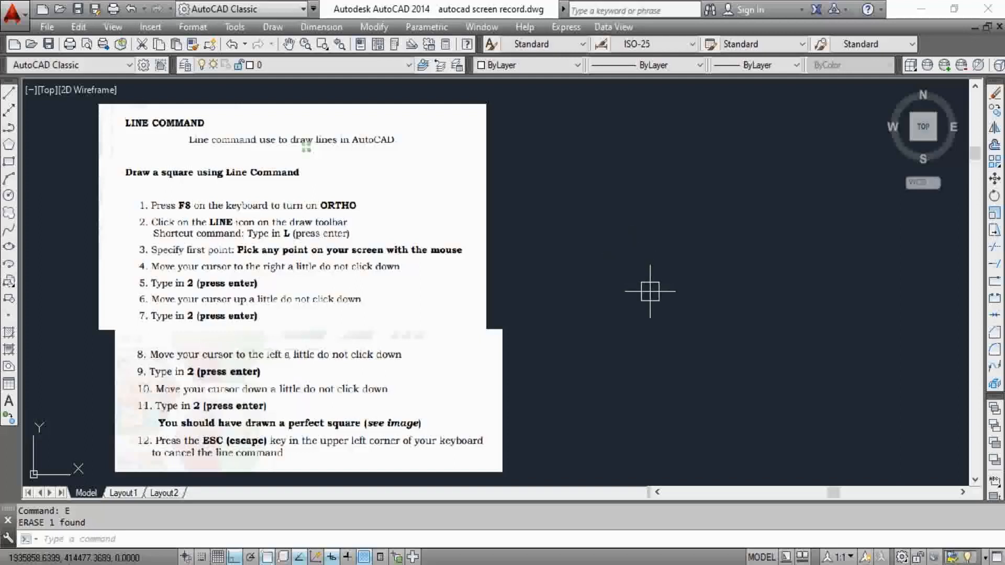
pyautogui.moveTo(646, 299)
pyautogui.mouseDown(button='middle')
pyautogui.moveTo(642, 308)
pyautogui.moveTo(587, 295)
pyautogui.mouseUp(button='middle')
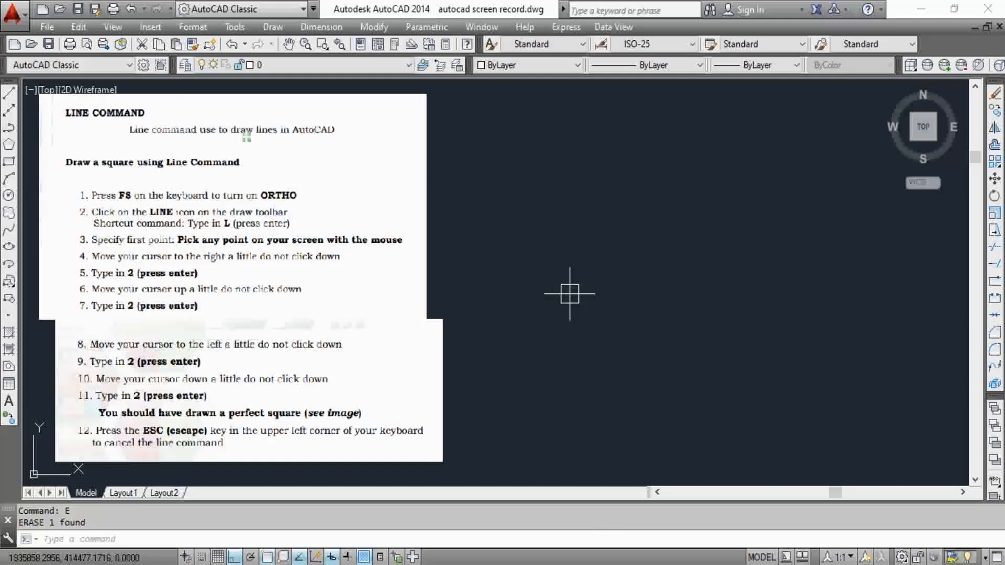
pyautogui.press('F8')
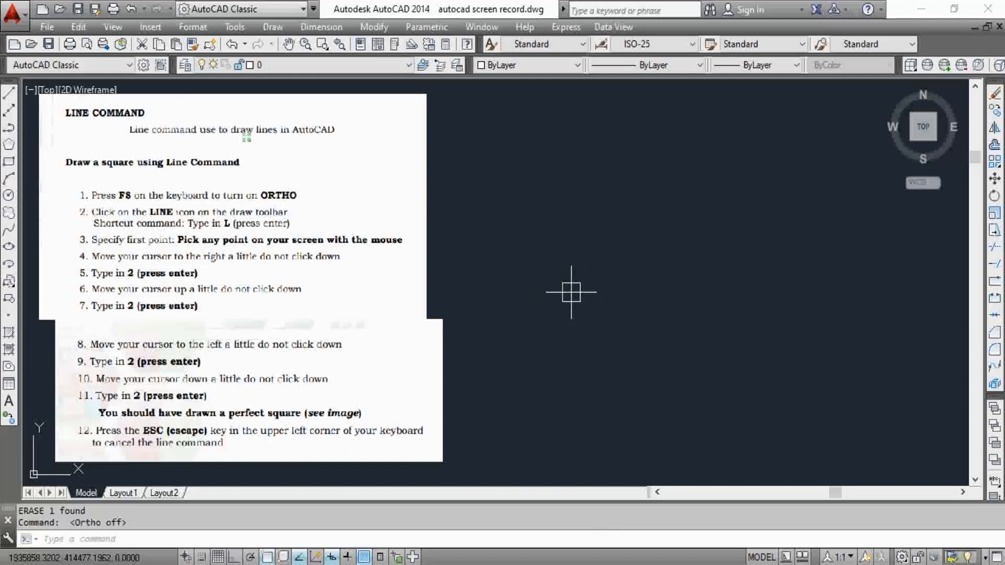
pyautogui.write('l')
pyautogui.press('Return')
pyautogui.click(571, 294)
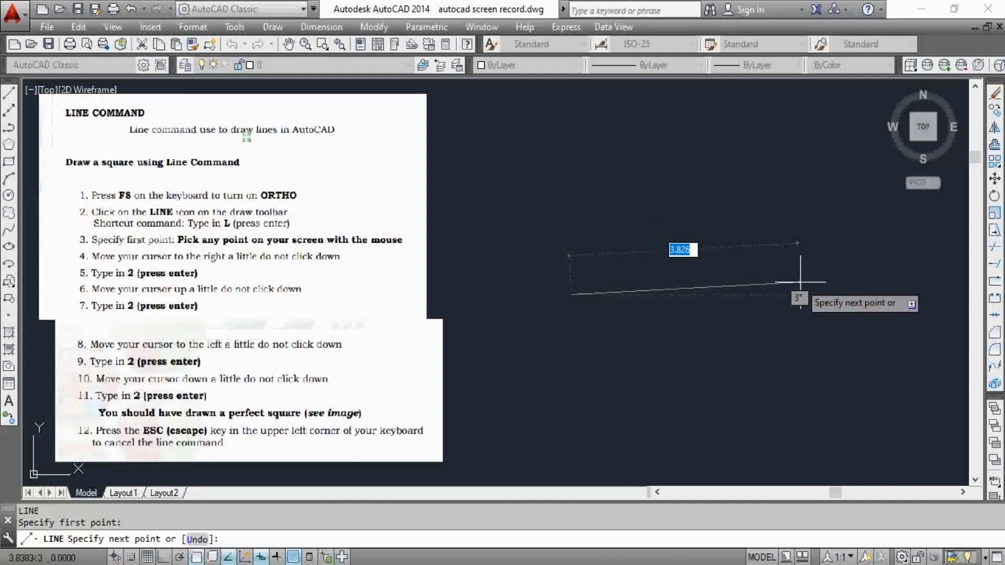
pyautogui.press('F8')
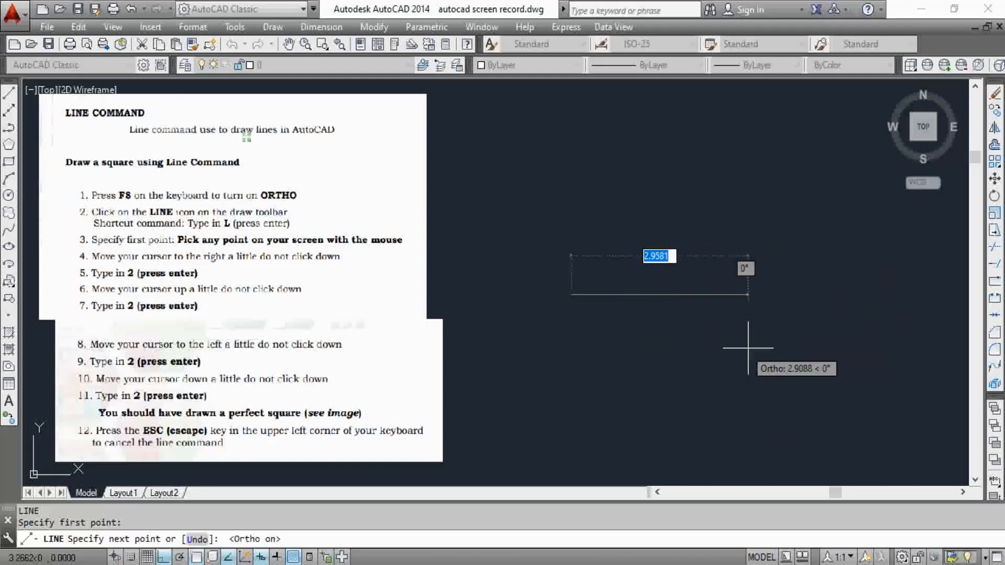
pyautogui.press('Escape')
pyautogui.press('Escape')
pyautogui.press('Escape')
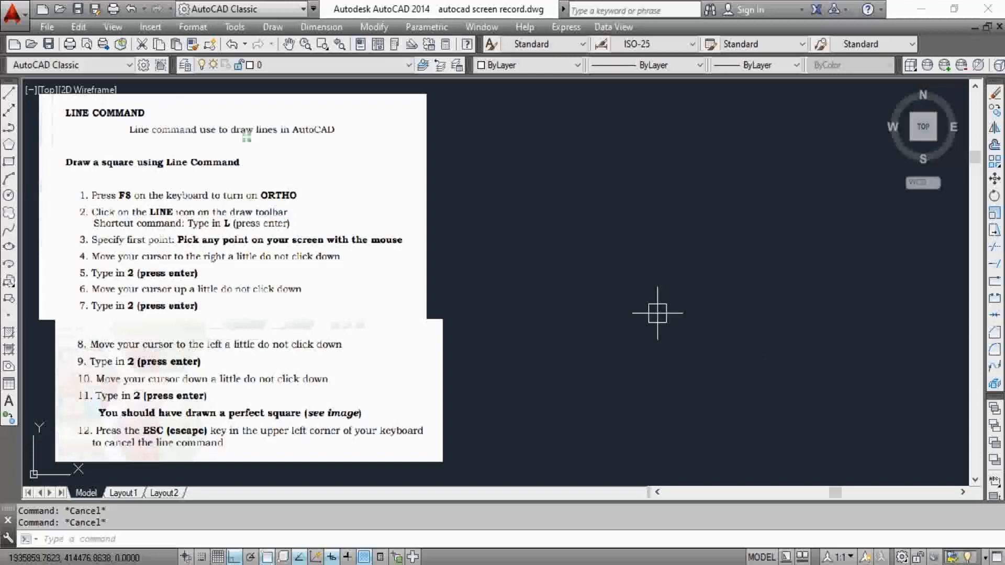
# Step: Draw a square with 2-unit sides beside the LINE COMMAND instructions, using four orthogonal line segments
pyautogui.write('L')
pyautogui.press('Return')
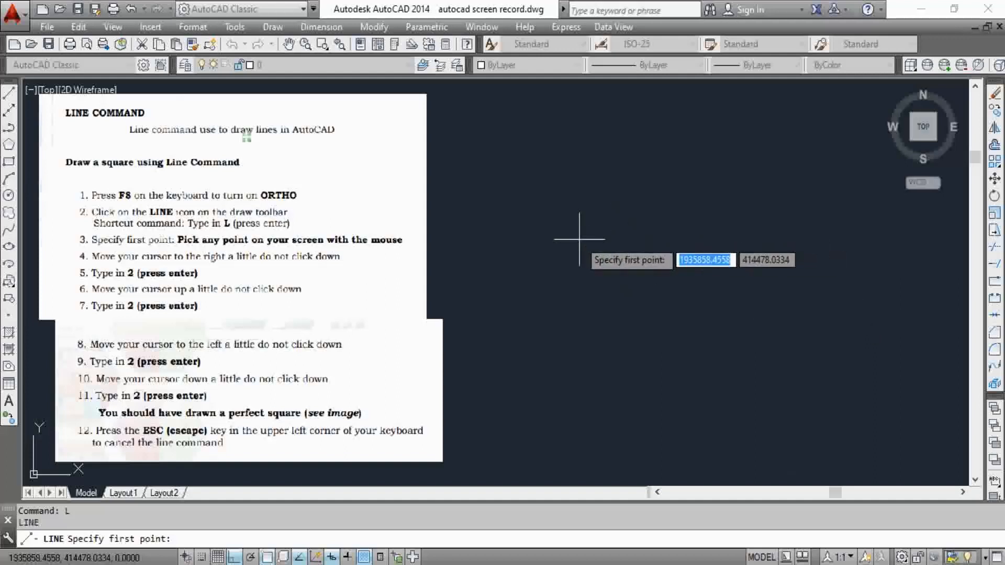
pyautogui.click(577, 283)
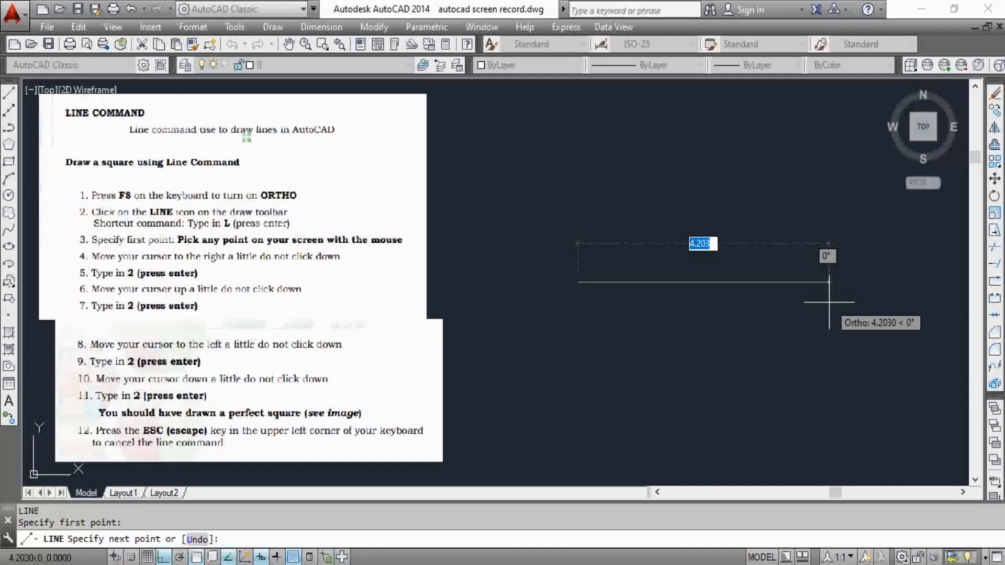
pyautogui.write('2')
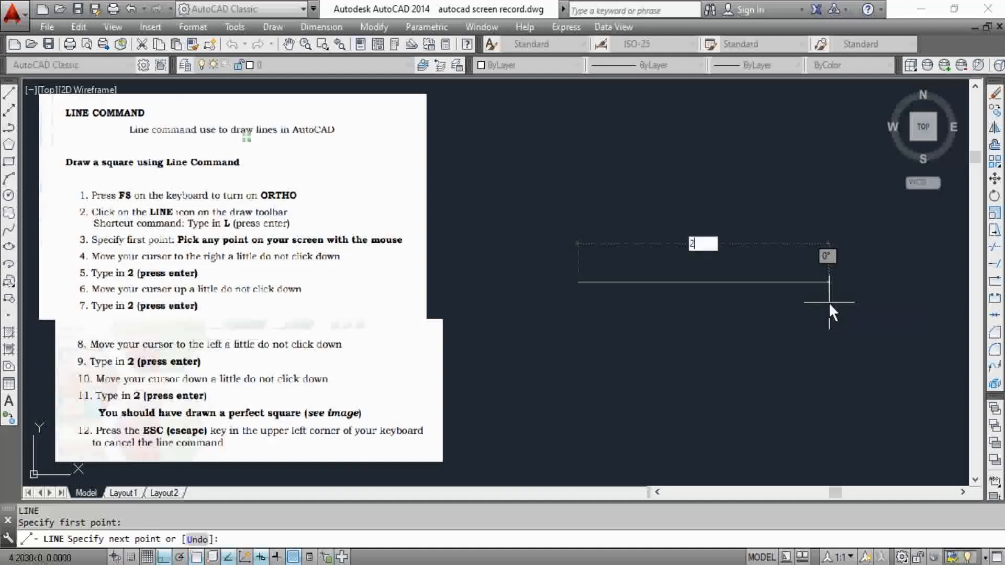
pyautogui.press('Return')
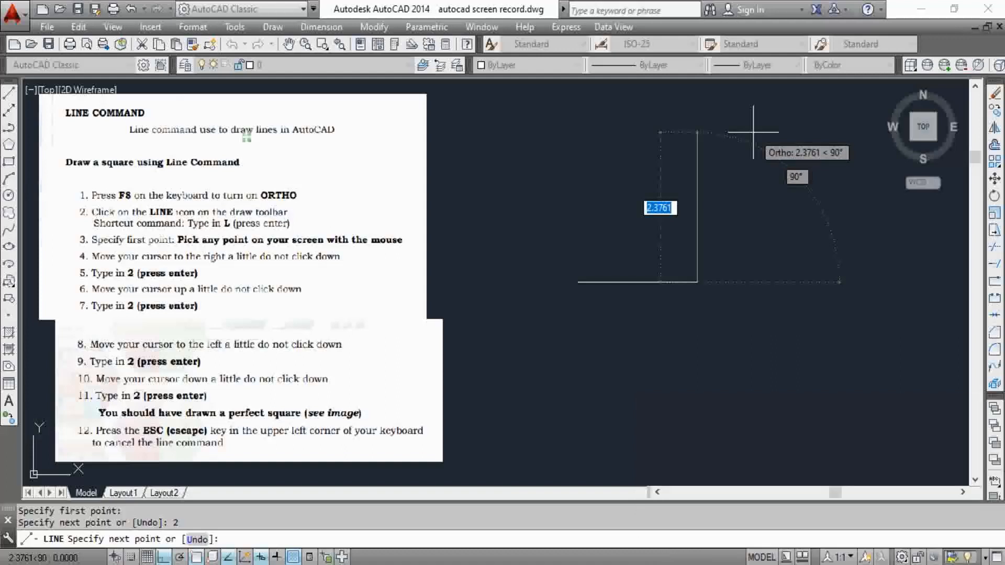
pyautogui.write('2')
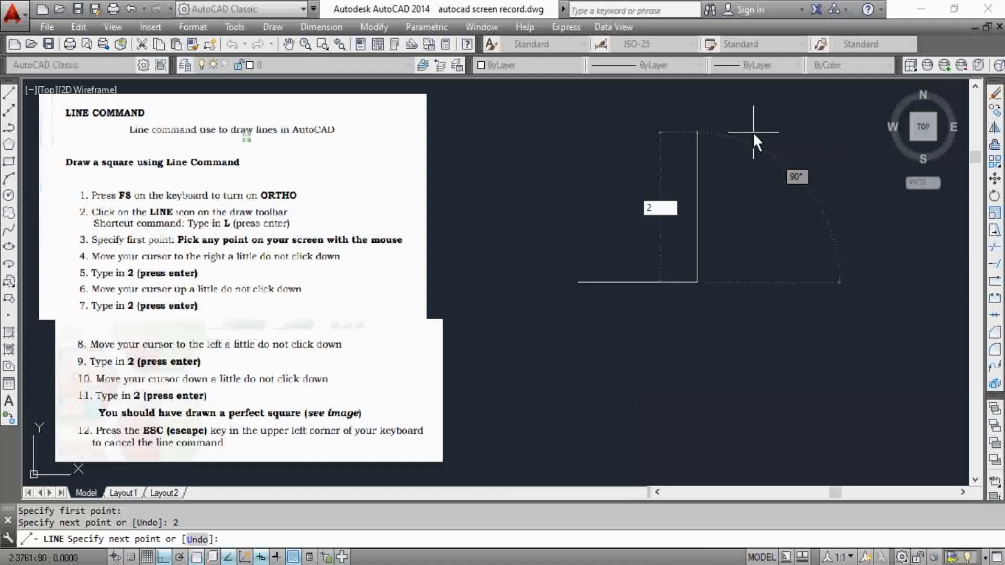
pyautogui.press('Return')
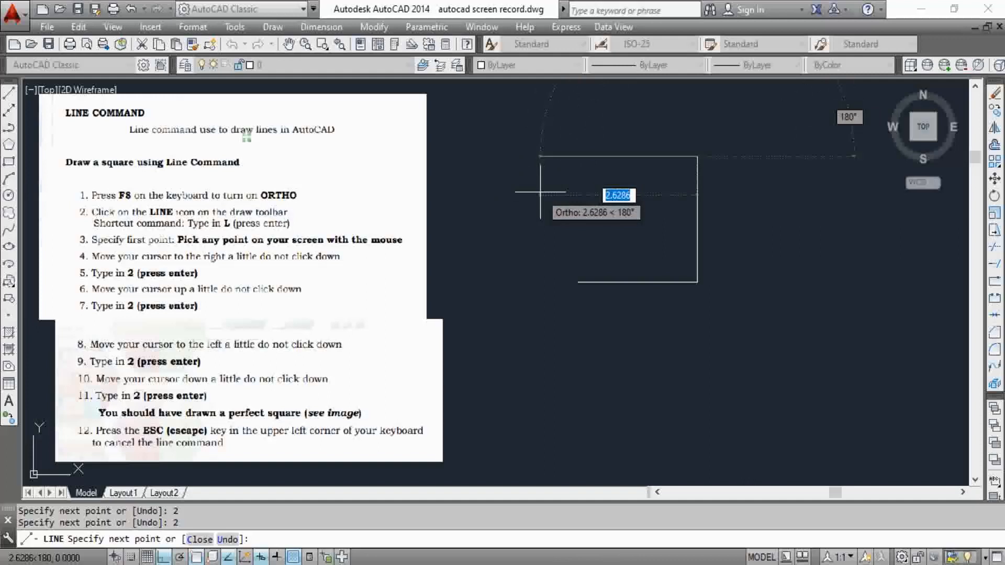
pyautogui.write('2')
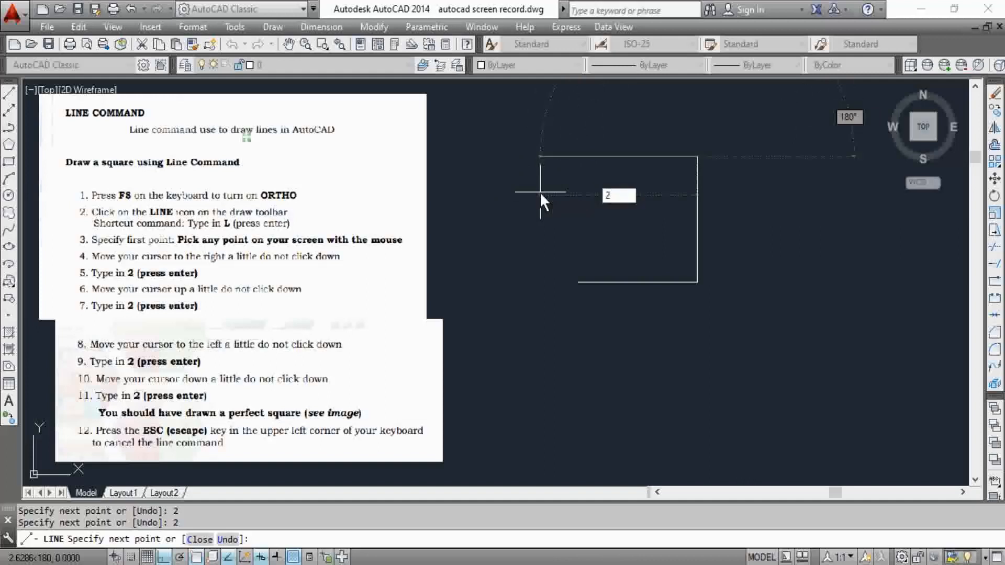
pyautogui.press('Return')
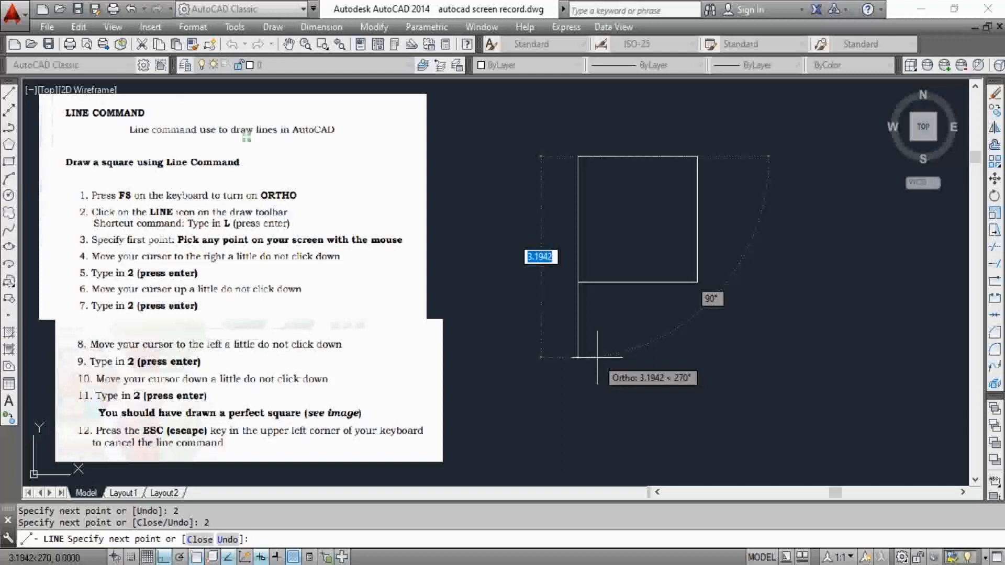
pyautogui.write('2')
pyautogui.press('Return')
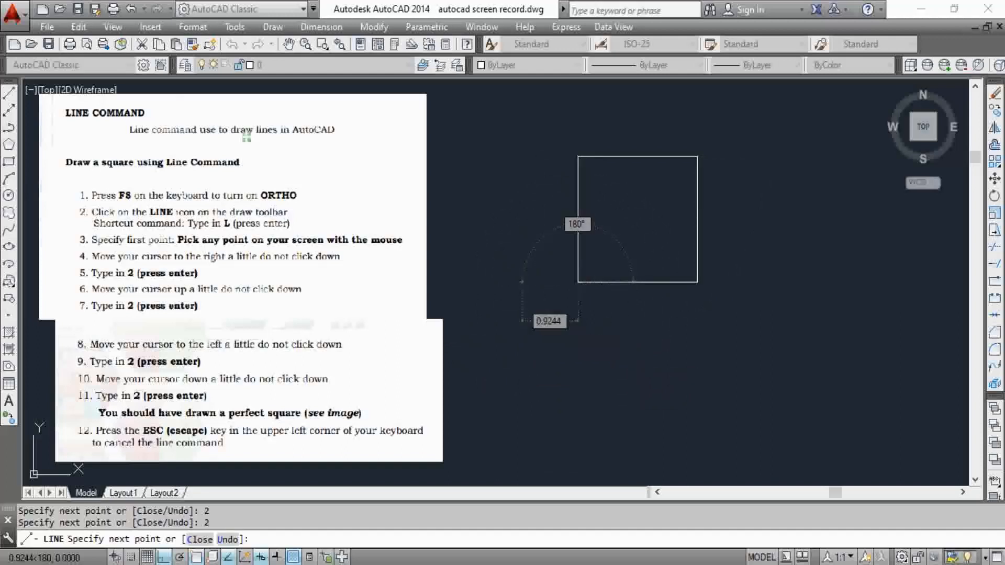
pyautogui.press('Escape')
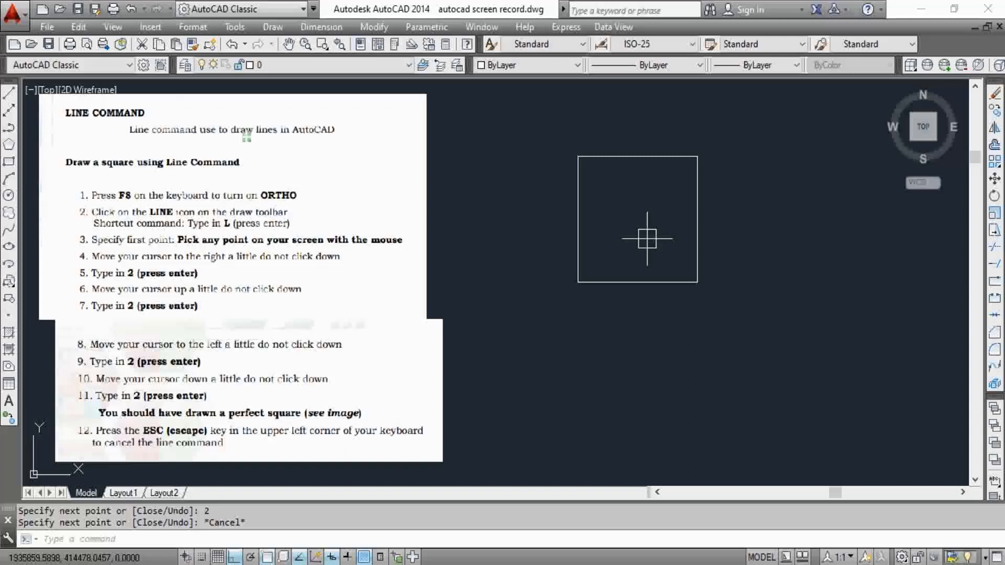
# Step: Move the image with the triangle-drawing instructions to the empty area just right of the square
pyautogui.moveTo(647, 239); pyautogui.dragTo(650, 208, button='middle')
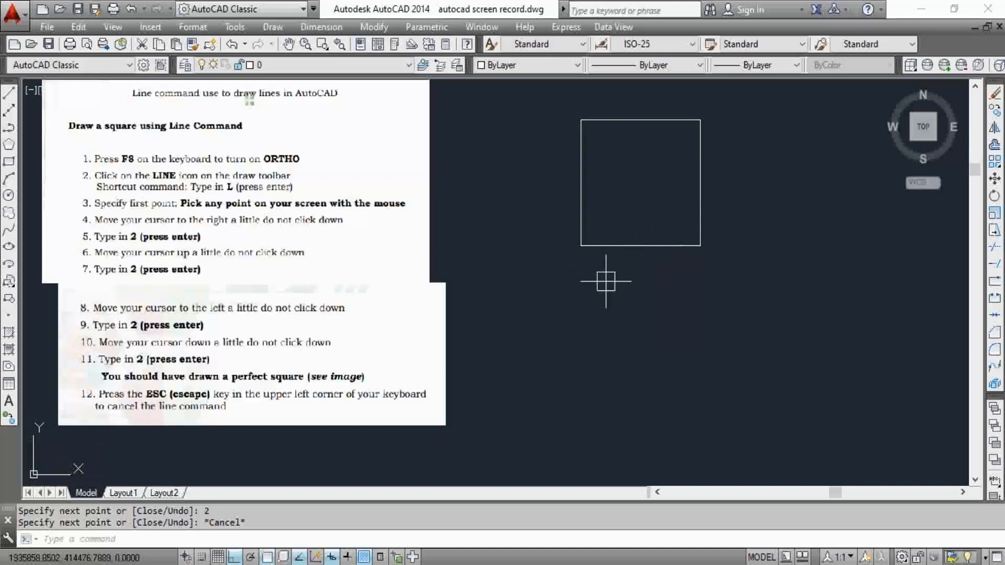
pyautogui.scroll(-3, 602, 279)
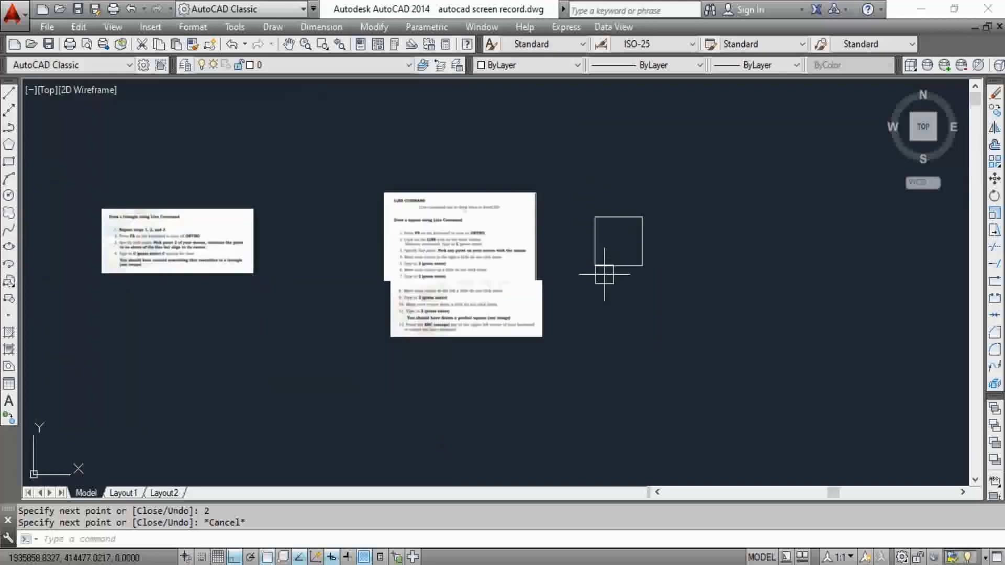
pyautogui.moveTo(343, 240); pyautogui.dragTo(457, 247, button='middle')
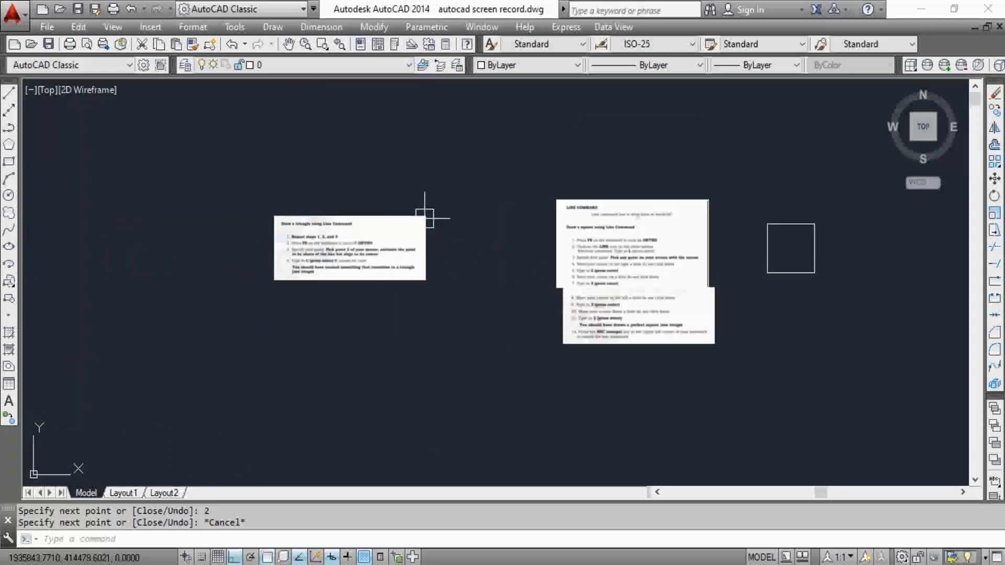
pyautogui.click(413, 192)
pyautogui.click(369, 269)
pyautogui.write('M')
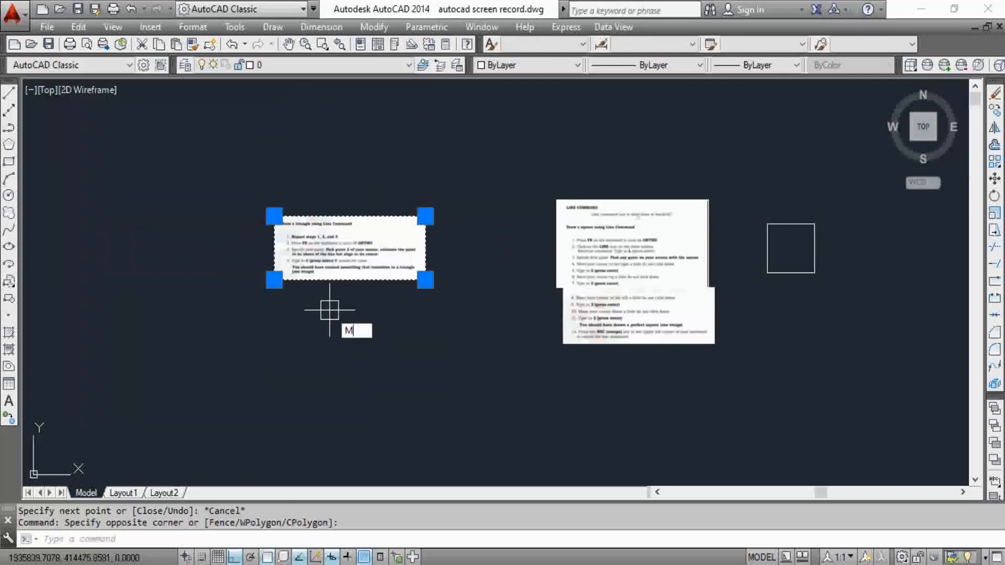
pyautogui.press('Return')
pyautogui.moveTo(339, 313); pyautogui.dragTo(454, 313, button='middle')
pyautogui.click(453, 323)
pyautogui.moveTo(539, 348); pyautogui.dragTo(22, 280, button='middle')
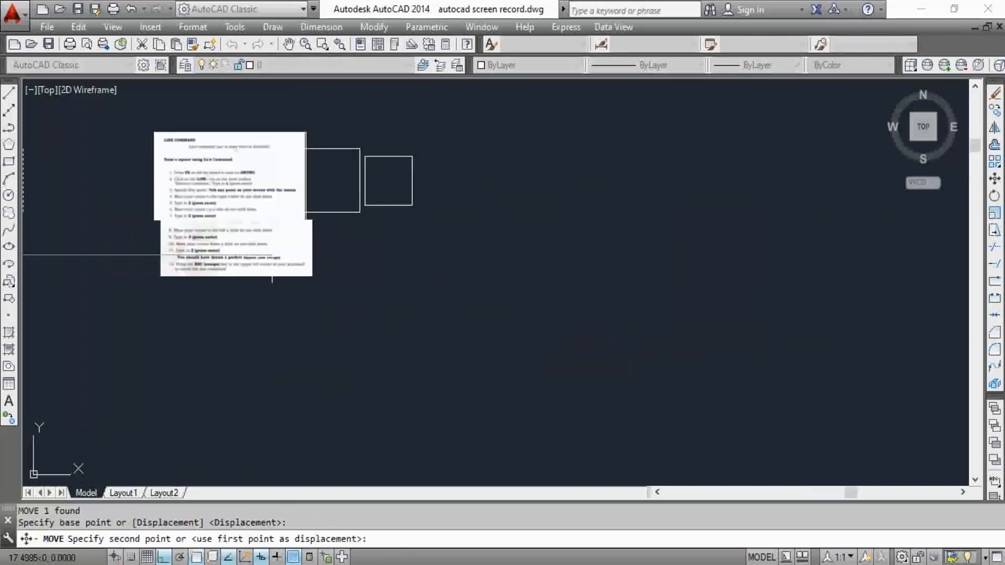
pyautogui.click(507, 253)
pyautogui.scroll(2, 470, 132)
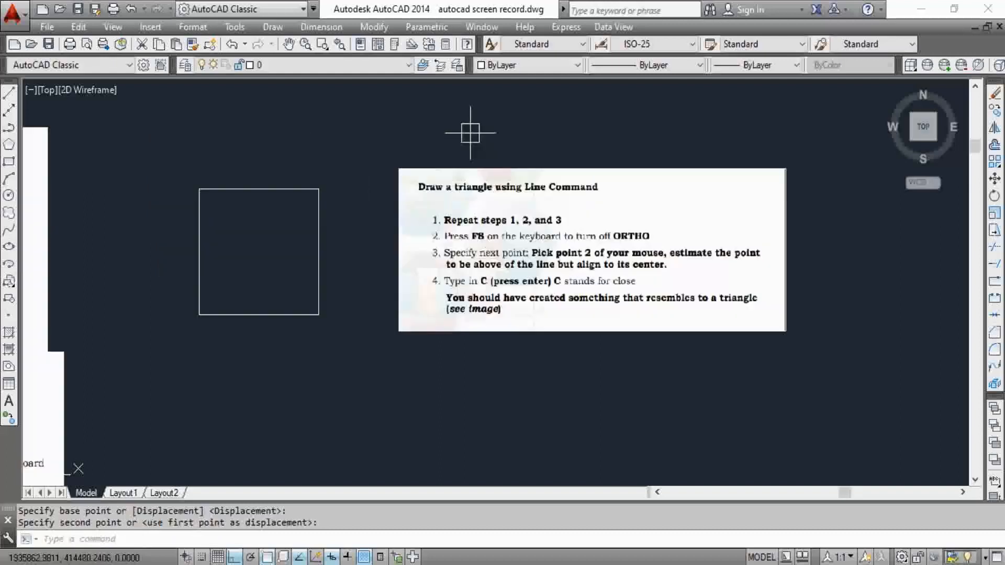
# Step: Move the four lines of the square horizontally to the right side of the triangle instruction image
pyautogui.moveTo(457, 154); pyautogui.dragTo(287, 119, button='middle')
pyautogui.click(71, 190)
pyautogui.moveTo(72, 197); pyautogui.dragTo(192, 204, button='middle')
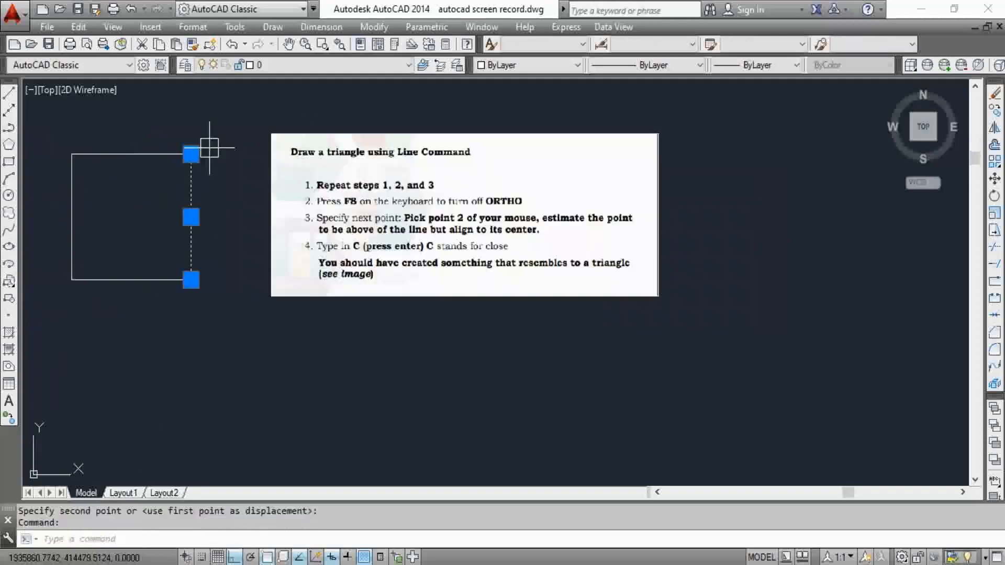
pyautogui.click(216, 128)
pyautogui.click(65, 285)
pyautogui.write('m')
pyautogui.press('Return')
pyautogui.click(153, 359)
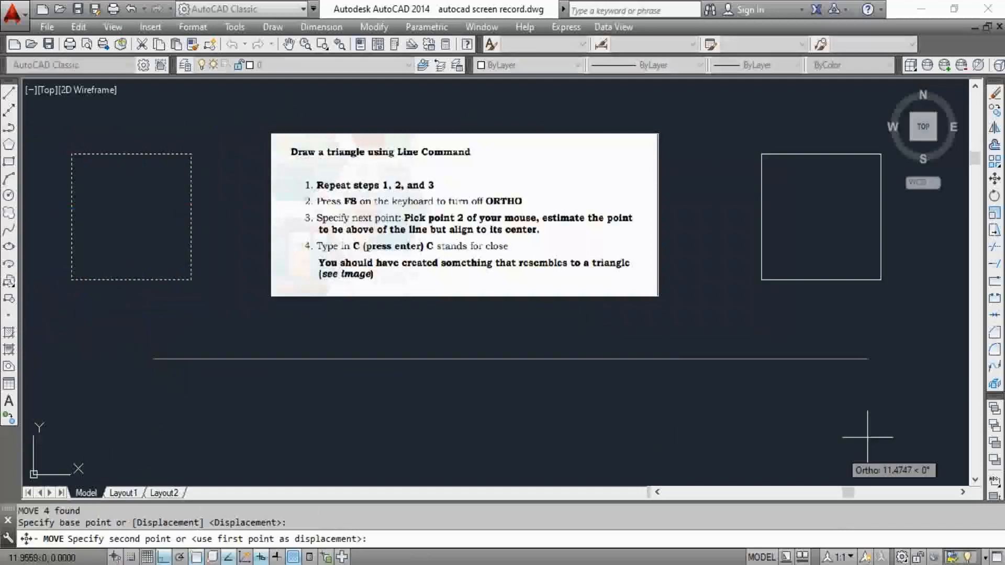
pyautogui.click(804, 425)
pyautogui.scroll(1, 681, 398)
pyautogui.moveTo(681, 398)
pyautogui.mouseDown(button='middle')
pyautogui.moveTo(586, 392)
pyautogui.moveTo(537, 440)
pyautogui.moveTo(487, 362)
pyautogui.moveTo(460, 347)
pyautogui.mouseUp(button='middle')
pyautogui.scroll(-1, 559, 417)
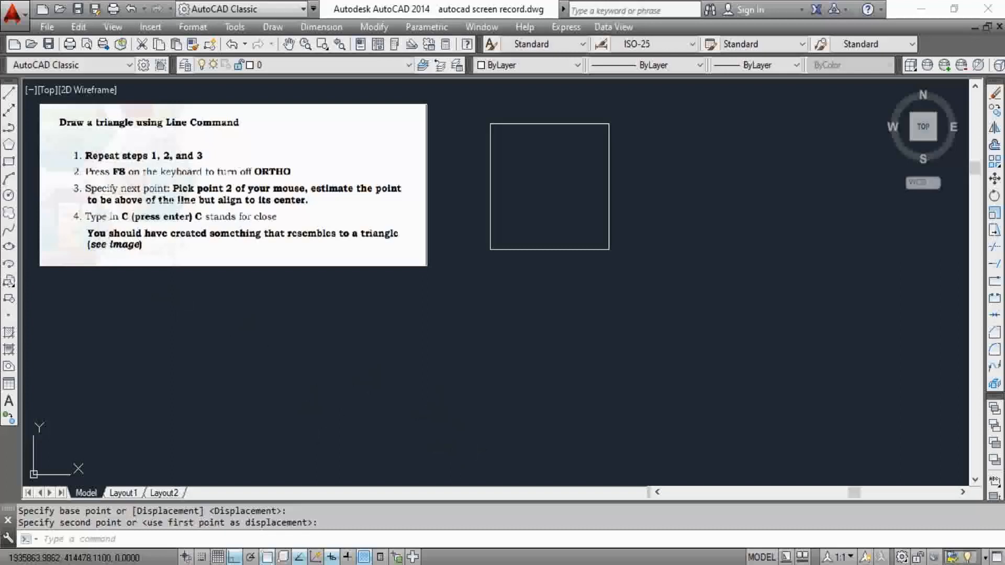
# Step: Review steps 1 to 3 of the square-drawing instructions, which the triangle instructions say to repeat
pyautogui.moveTo(186, 248); pyautogui.dragTo(432, 317, button='middle')
pyautogui.moveTo(139, 293); pyautogui.dragTo(520, 296, button='middle')
pyautogui.moveTo(136, 180)
pyautogui.mouseDown(button='middle')
pyautogui.moveTo(376, 206)
pyautogui.moveTo(501, 203)
pyautogui.mouseUp(button='middle')
pyautogui.scroll(1, 501, 203)
pyautogui.moveTo(284, 280); pyautogui.dragTo(240, 186, button='middle')
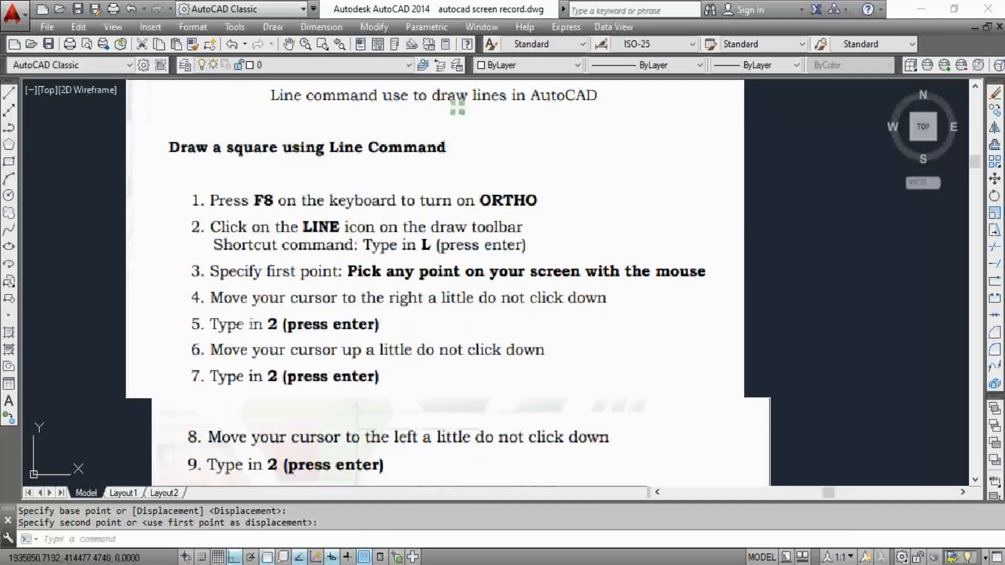
pyautogui.scroll(-2, 239, 316)
pyautogui.moveTo(490, 353); pyautogui.dragTo(91, 286, button='middle')
pyautogui.scroll(1, 620, 279)
pyautogui.moveTo(617, 282)
pyautogui.mouseDown(button='middle')
pyautogui.moveTo(543, 303)
pyautogui.moveTo(626, 289)
pyautogui.mouseUp(button='middle')
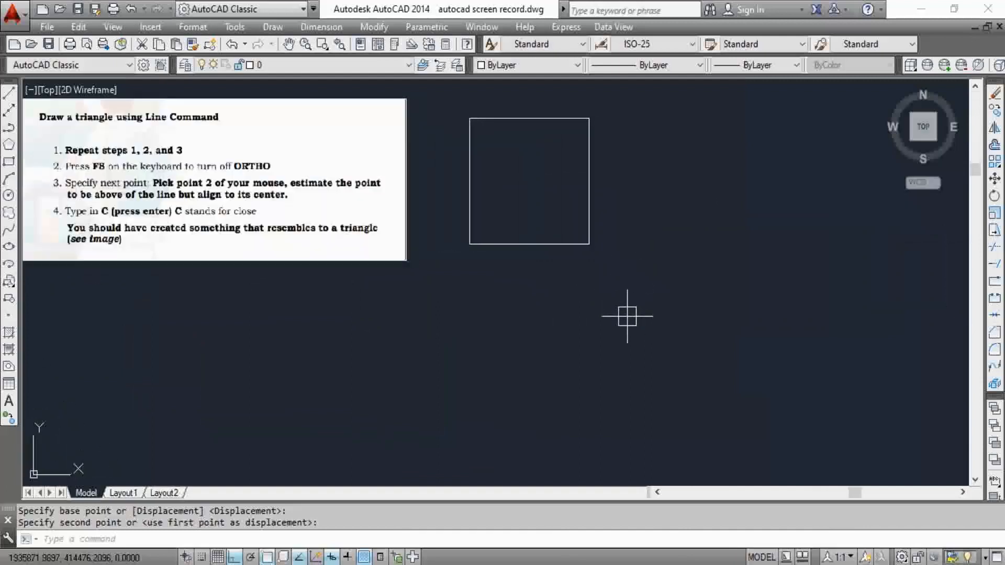
# Step: Draw a 2-unit horizontal base line below the square using the Line command with Ortho on
pyautogui.press('F8')
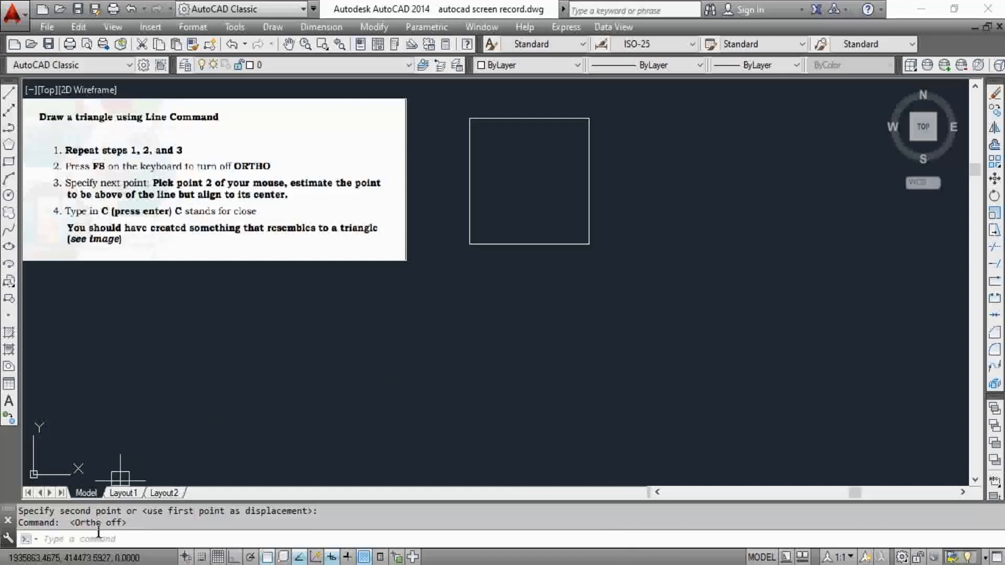
pyautogui.press('F8')
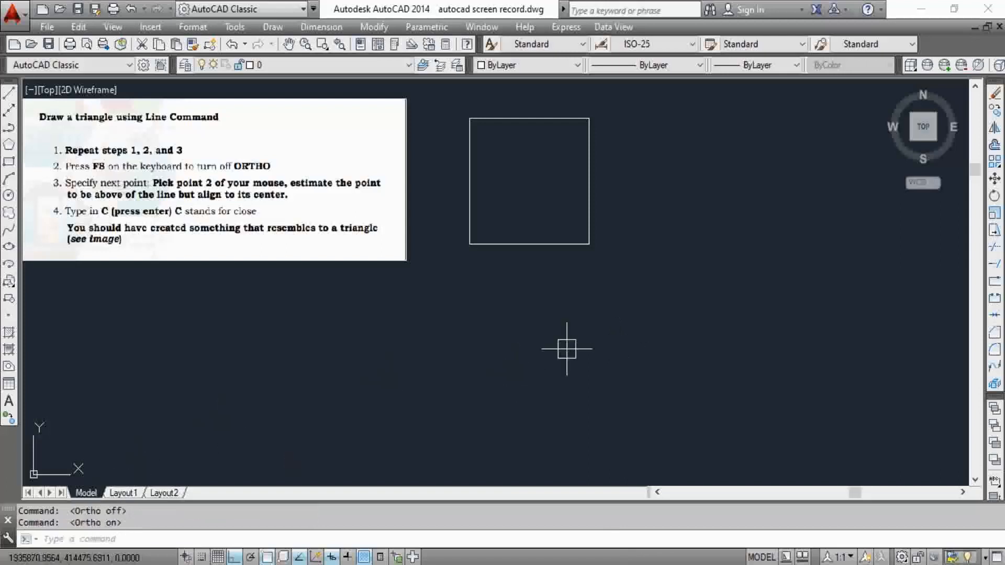
pyautogui.write('L')
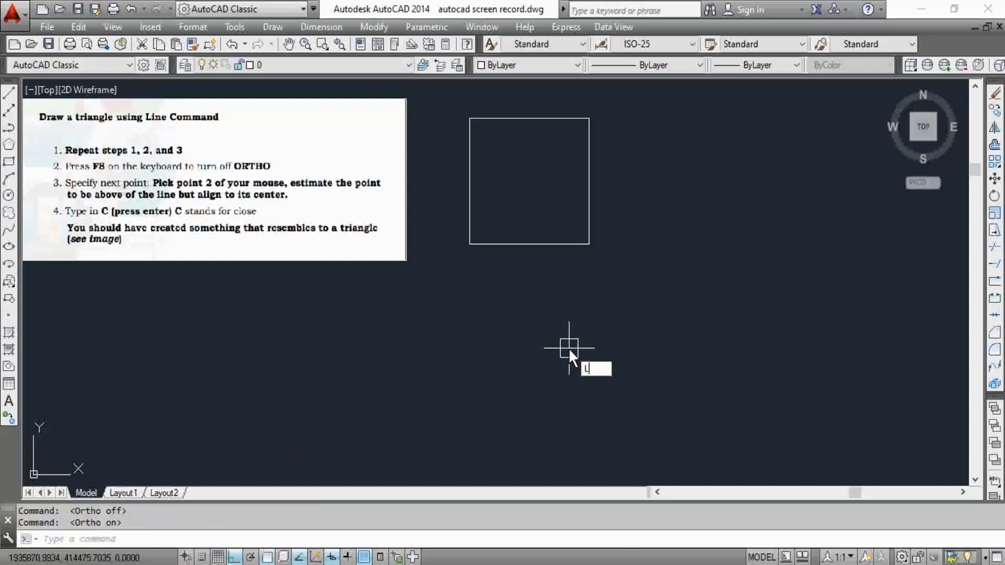
pyautogui.press('Return')
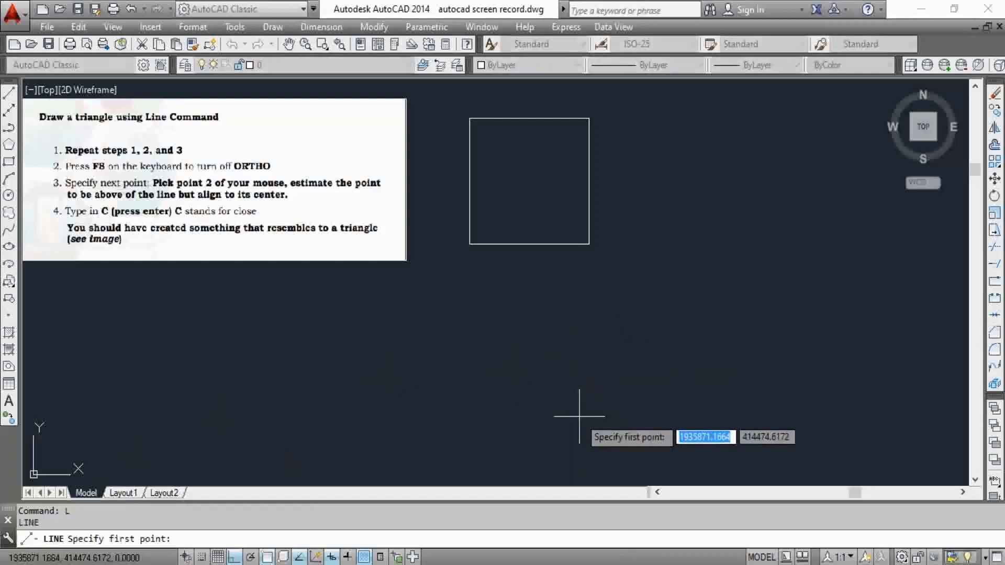
pyautogui.click(504, 417)
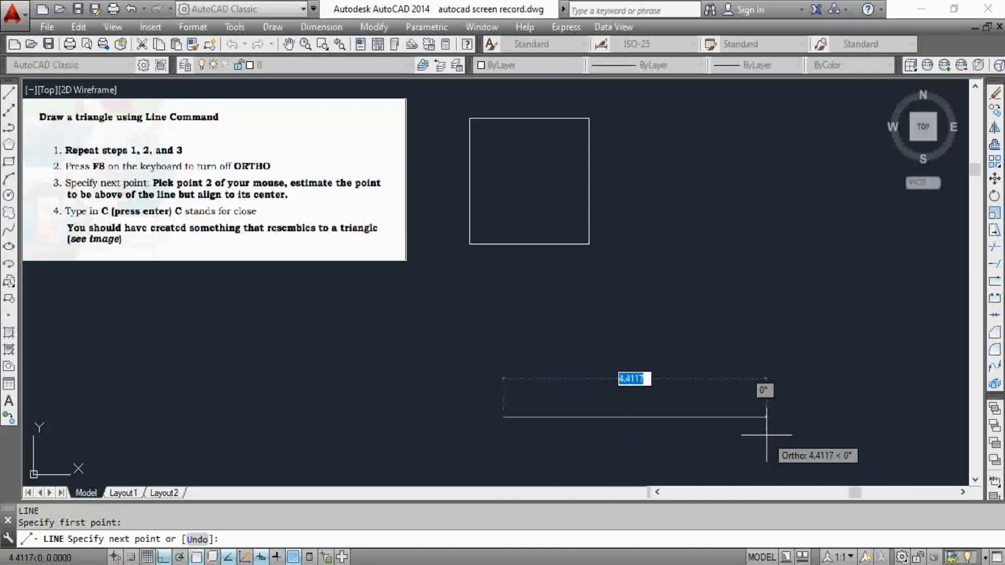
pyautogui.write('2')
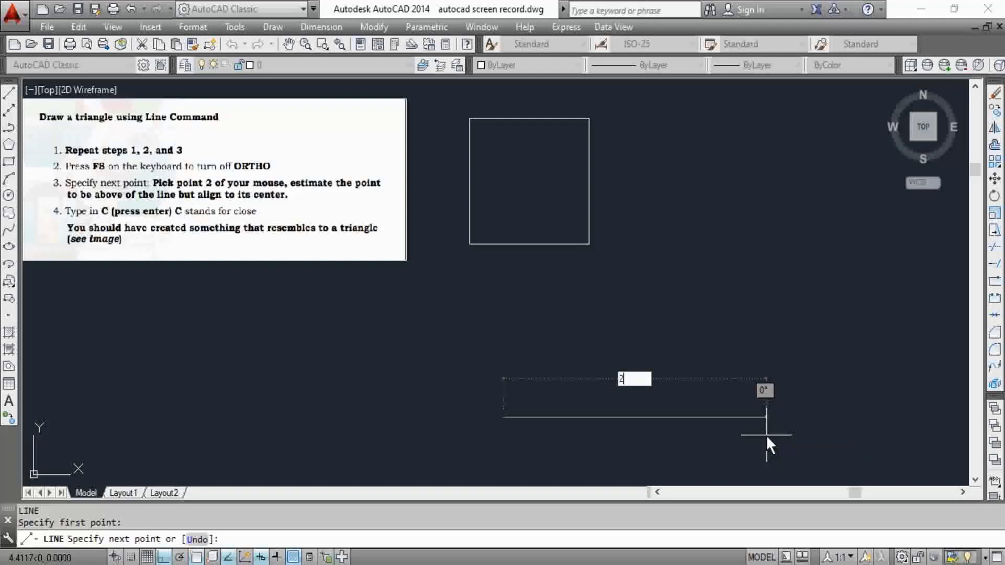
pyautogui.press('Return')
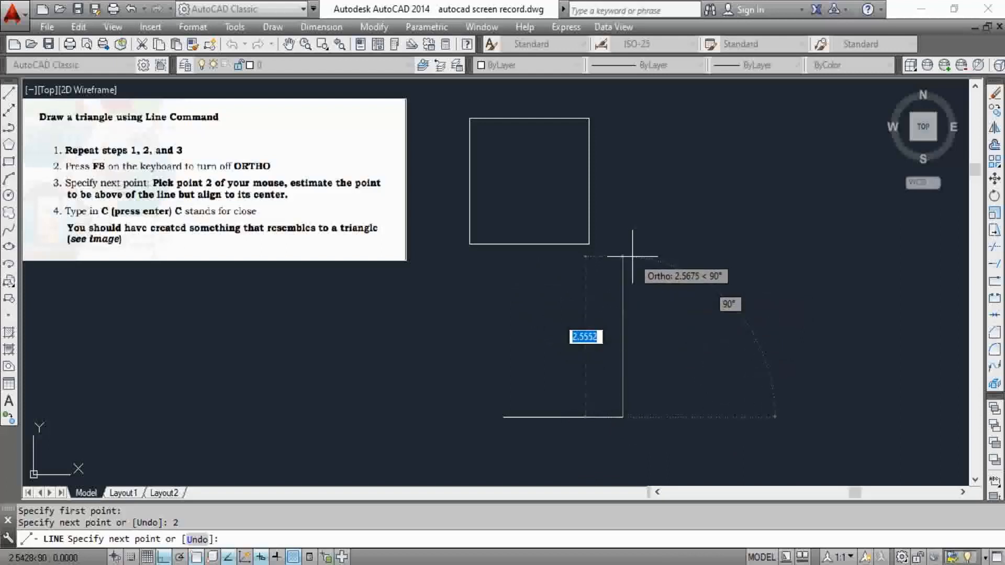
# Step: Turn Ortho off, place the apex about 1.53 units above the base line's center, and close the triangle
pyautogui.press('F8')
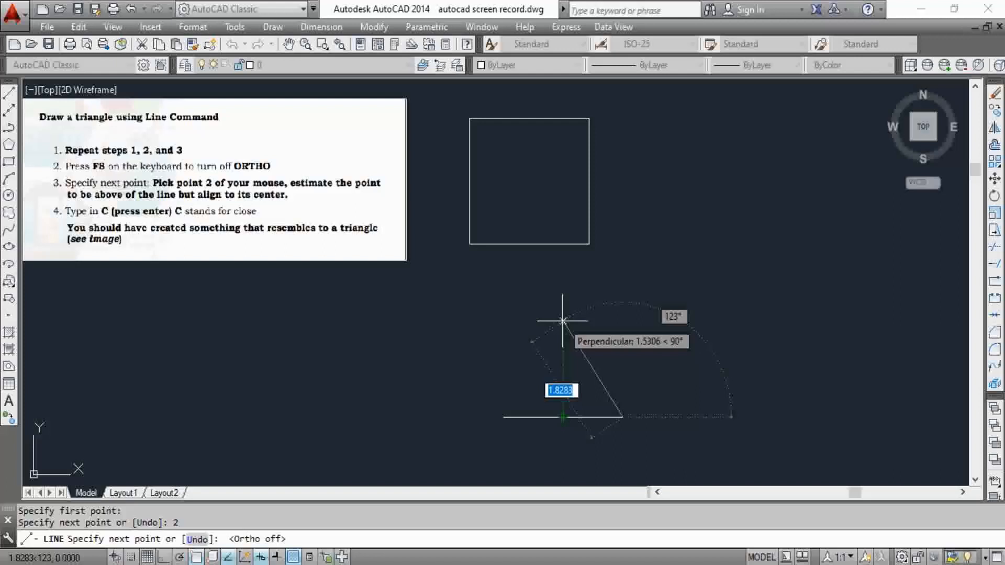
pyautogui.click(562, 320)
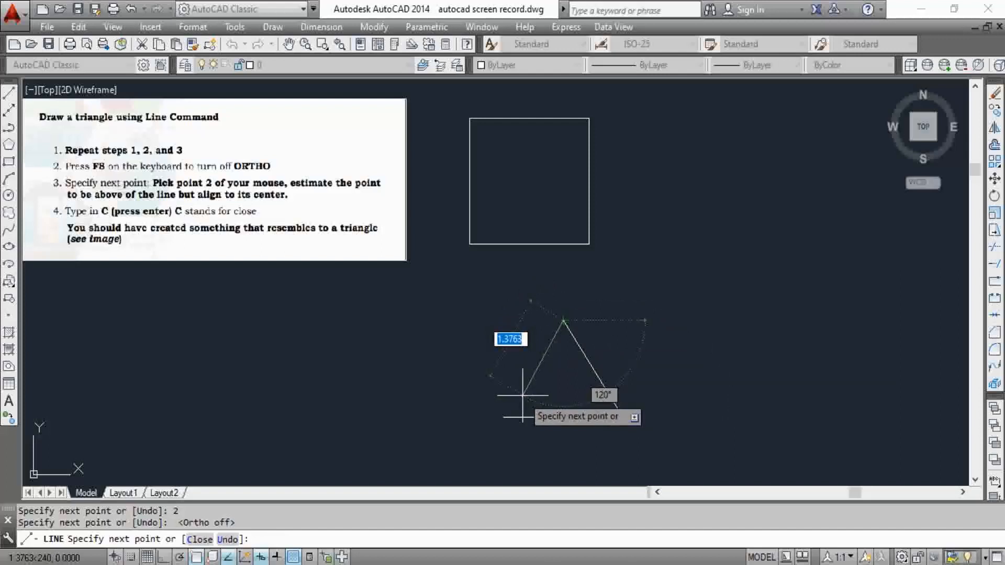
pyautogui.write('C')
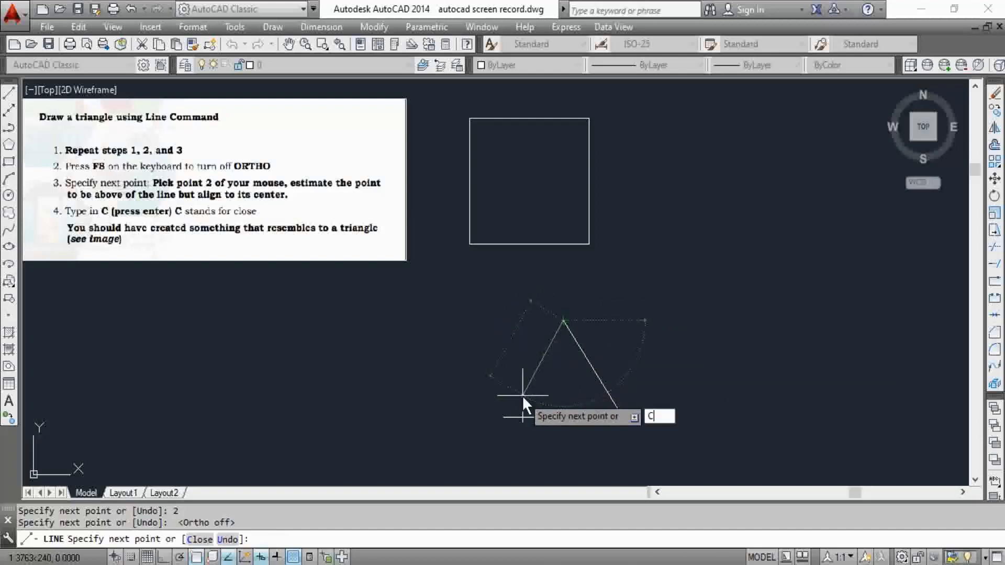
pyautogui.press('Return')
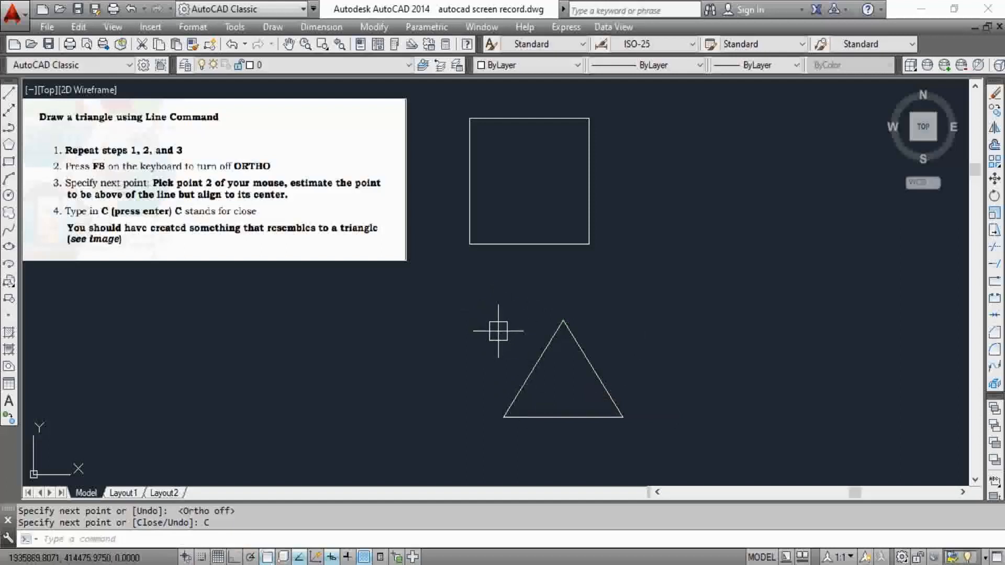
# Step: Start a second square in the empty area right of the first one with a 2-unit horizontal bottom line, Ortho on
pyautogui.moveTo(504, 332); pyautogui.dragTo(435, 337, button='middle')
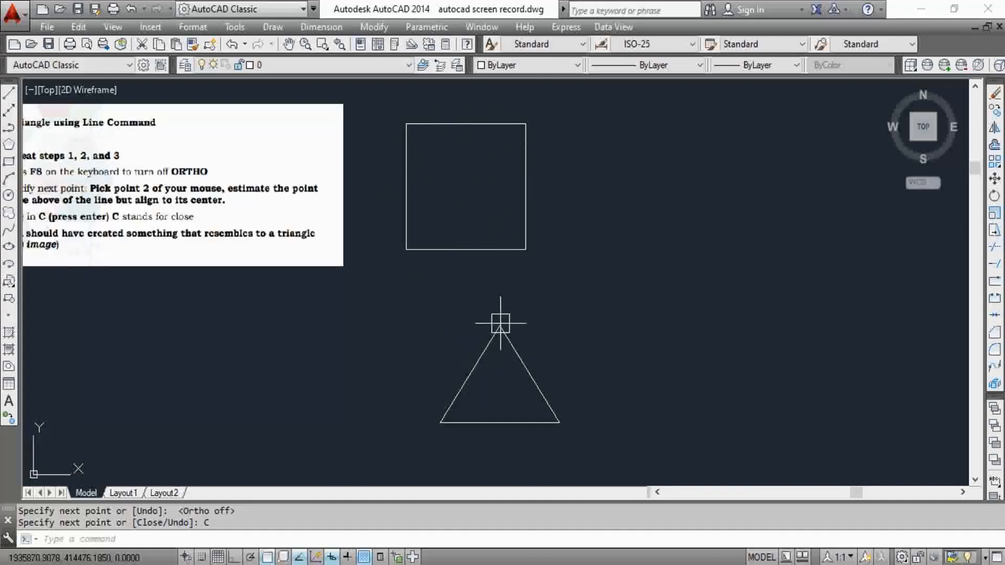
pyautogui.moveTo(553, 292); pyautogui.dragTo(377, 312, button='middle')
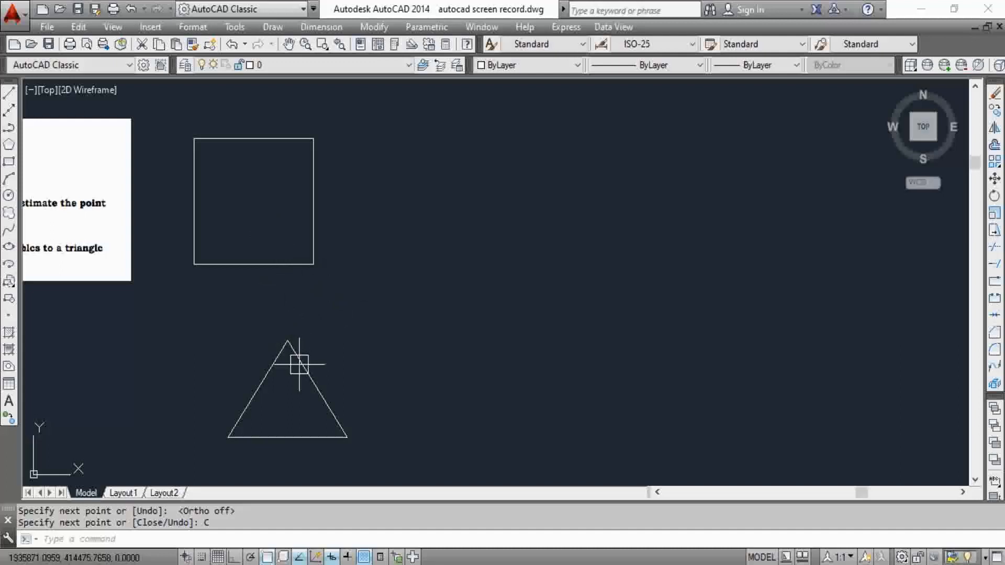
pyautogui.moveTo(448, 293)
pyautogui.mouseDown(button='middle')
pyautogui.moveTo(343, 284)
pyautogui.moveTo(367, 282)
pyautogui.mouseUp(button='middle')
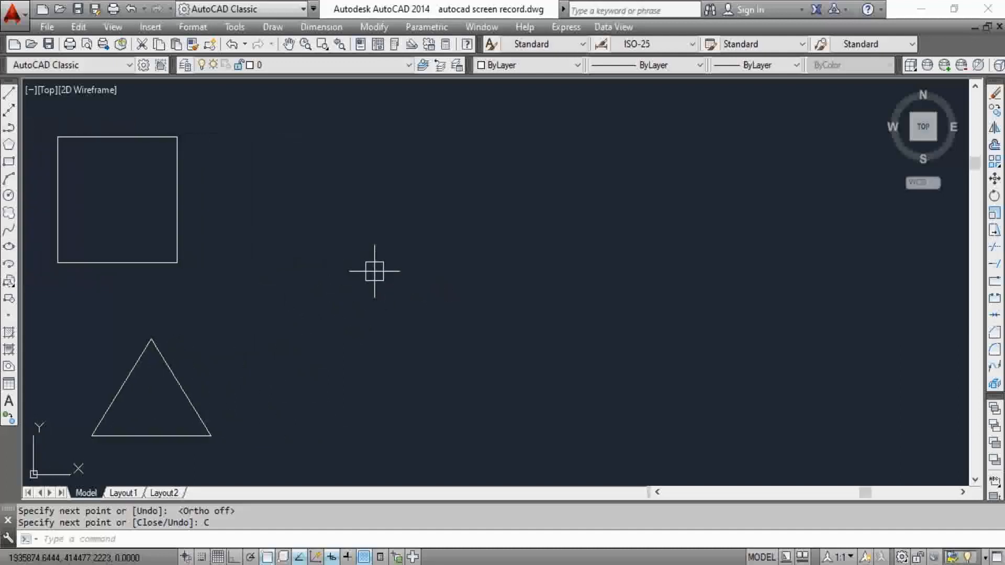
pyautogui.write('L')
pyautogui.press('Return')
pyautogui.click(335, 276)
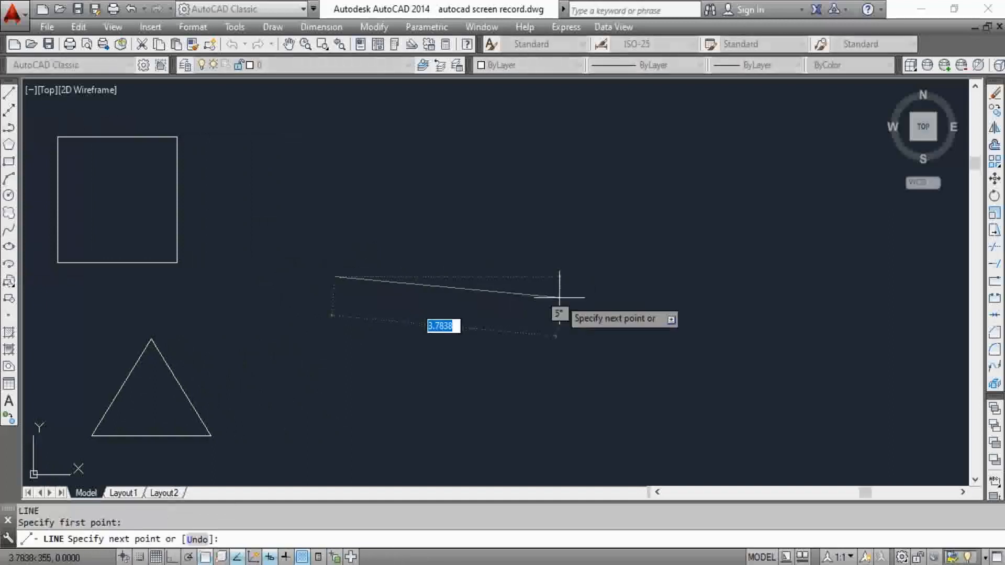
pyautogui.press('F8')
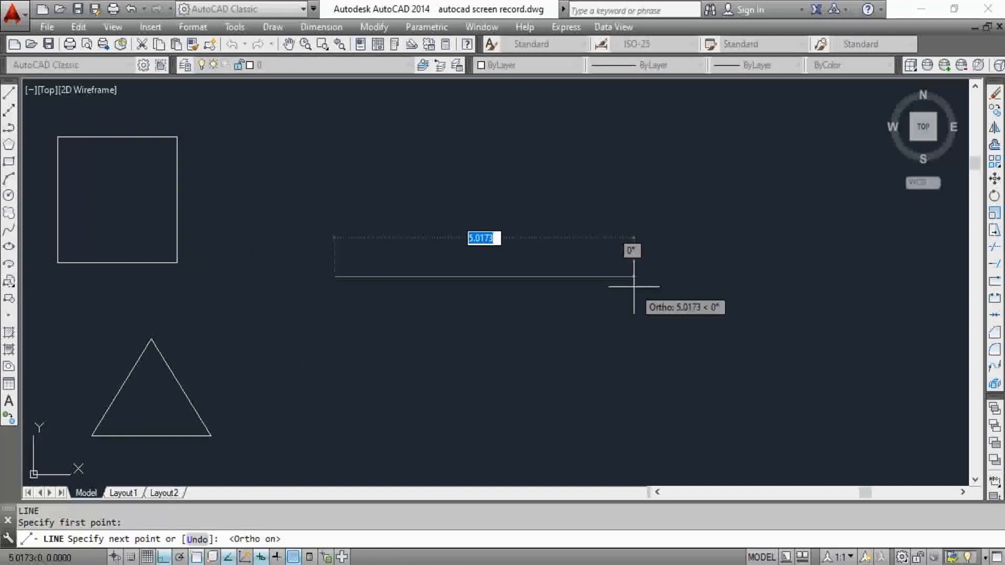
pyautogui.write('2')
pyautogui.press('Return')
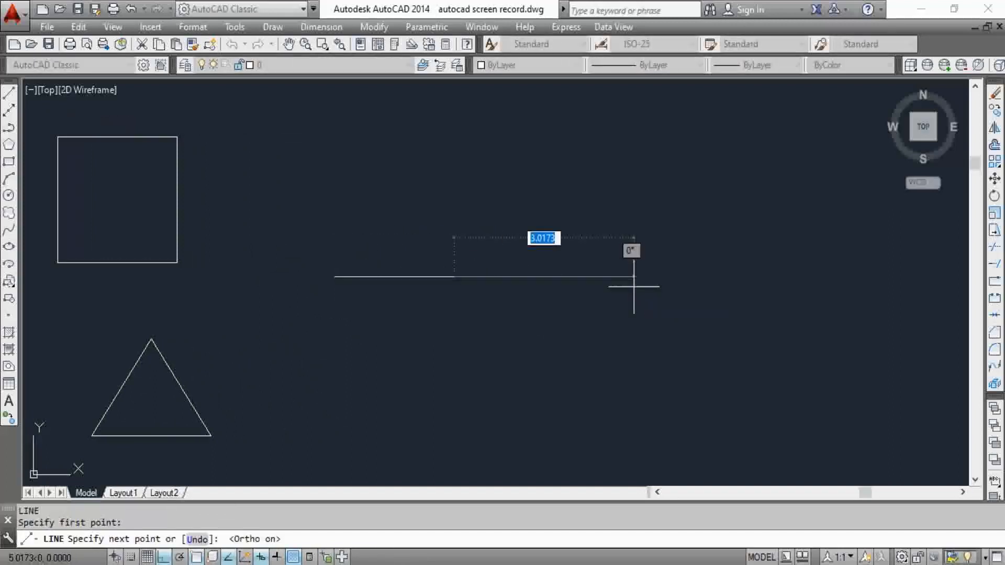
# Step: Complete the second square with a 2-unit vertical side, a 2-unit top side, and a last side ending at the start point
pyautogui.write('2')
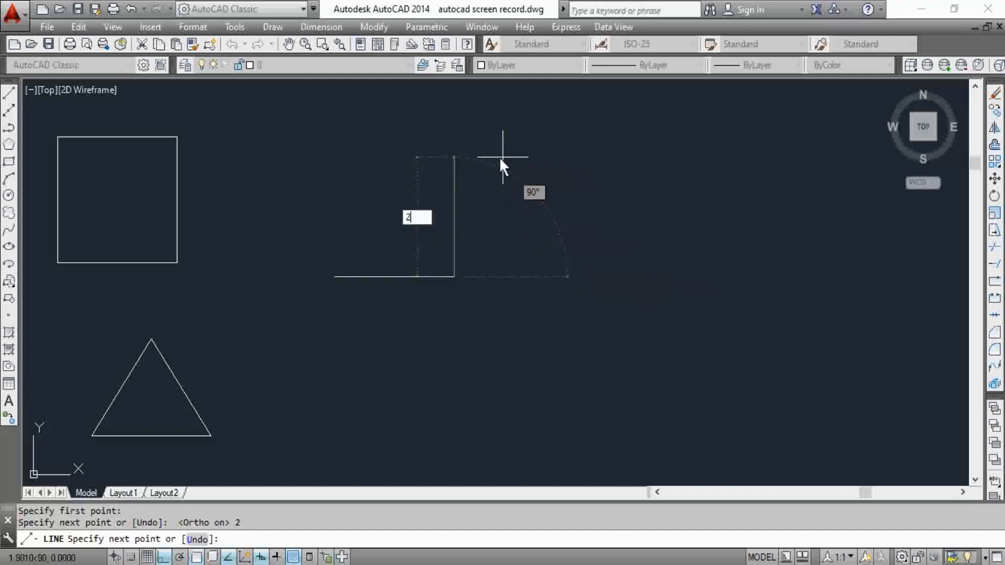
pyautogui.press('Return')
pyautogui.write('2')
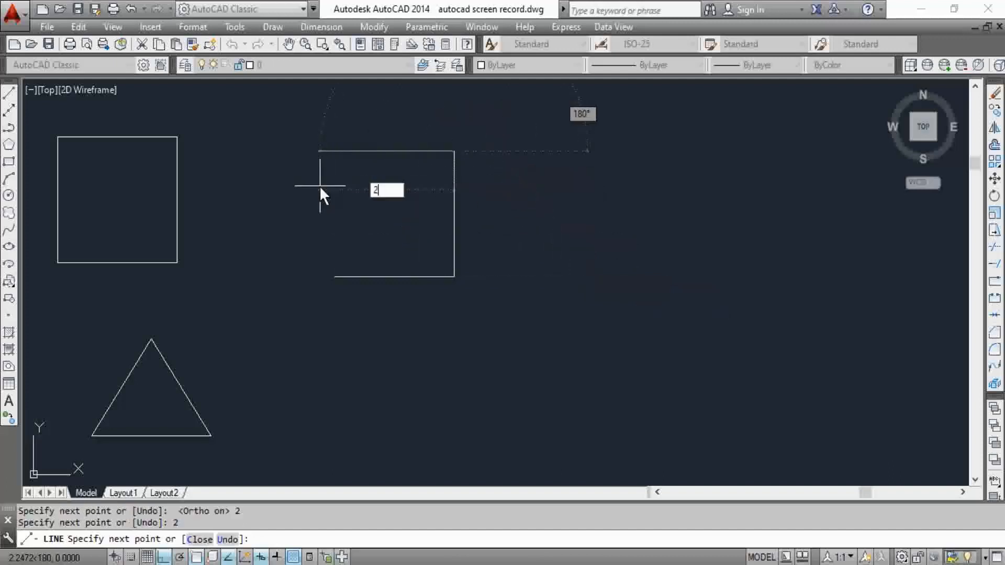
pyautogui.press('Return')
pyautogui.click(335, 277)
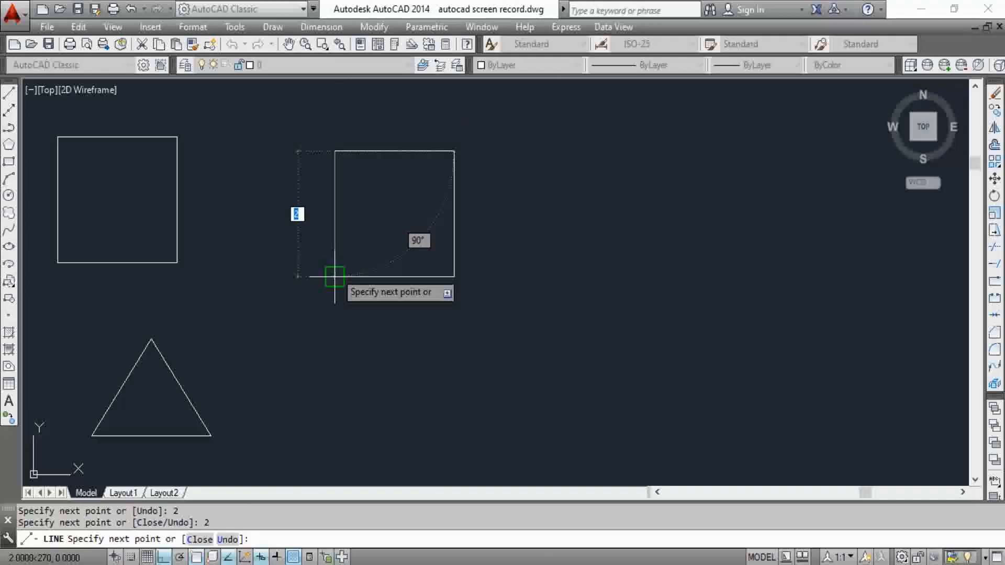
pyautogui.press('Escape')
# Step: Draw a 2-unit horizontal base line for a second triangle below the second square
pyautogui.moveTo(440, 276); pyautogui.dragTo(480, 220, button='middle')
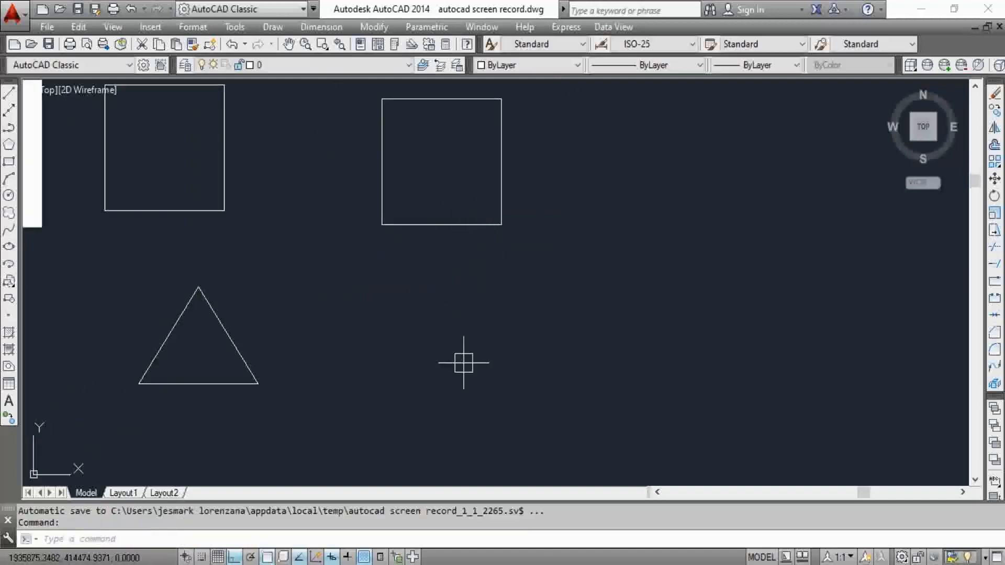
pyautogui.write('l')
pyautogui.press('Return')
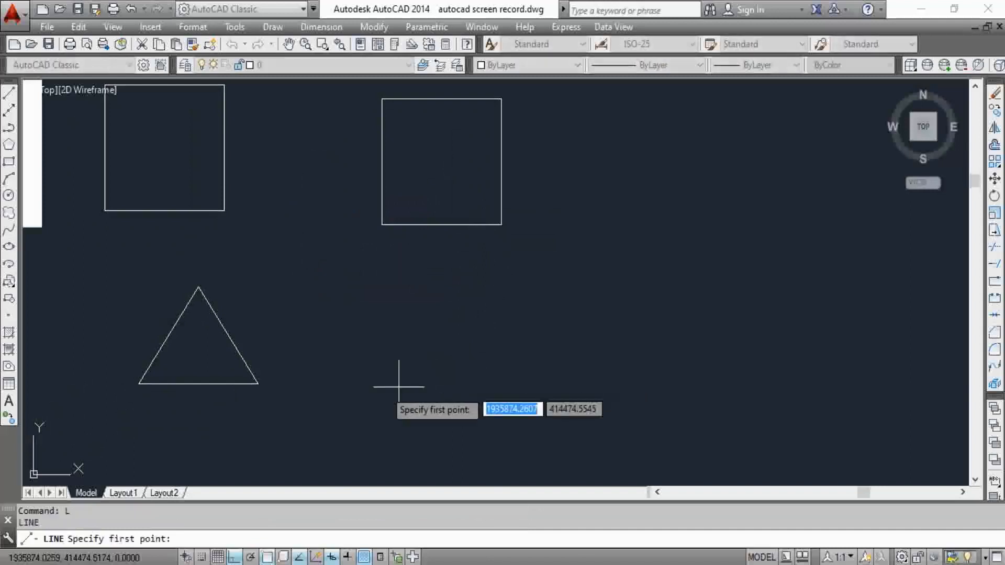
pyautogui.click(360, 406)
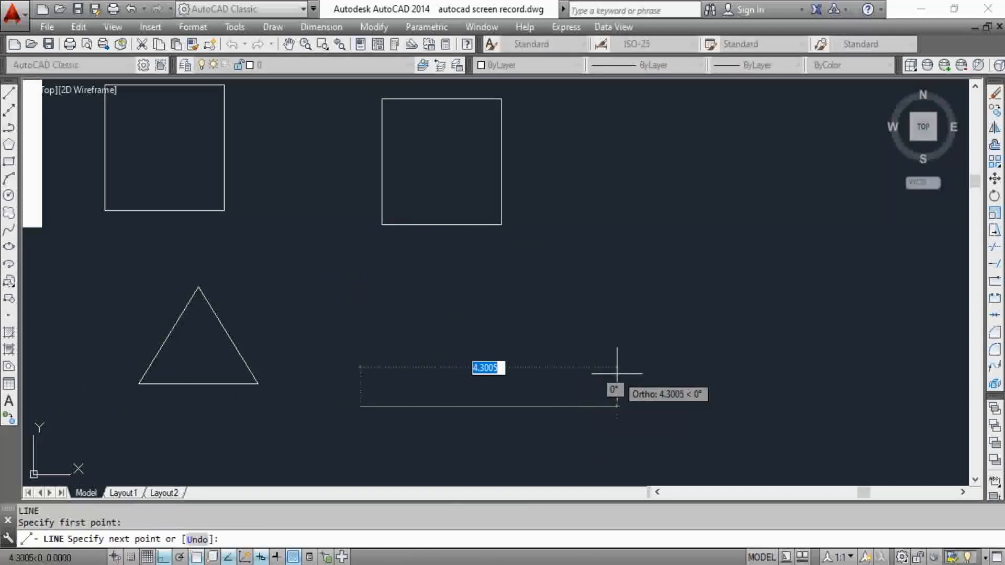
pyautogui.press('BackSpace')
pyautogui.write('2')
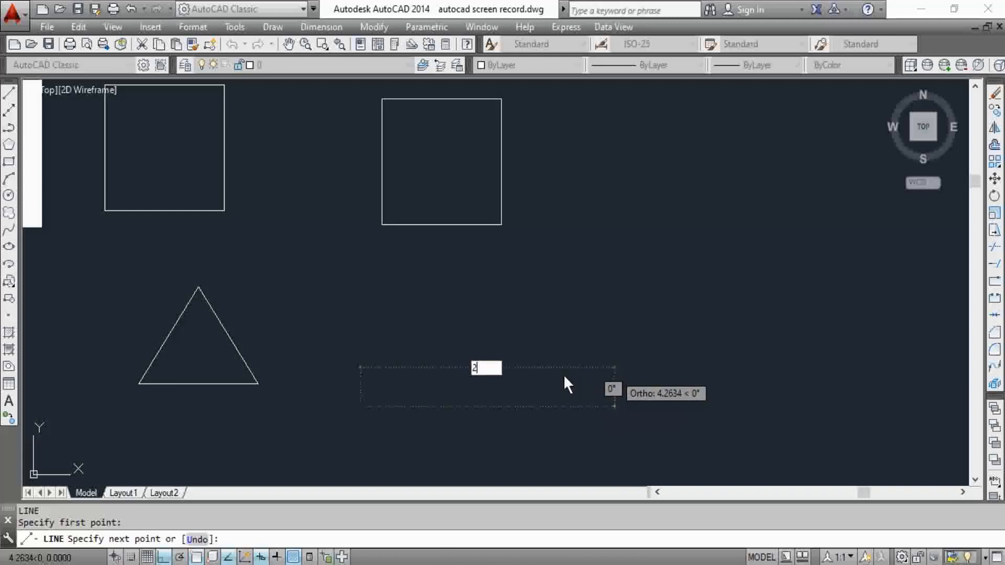
pyautogui.press('Return')
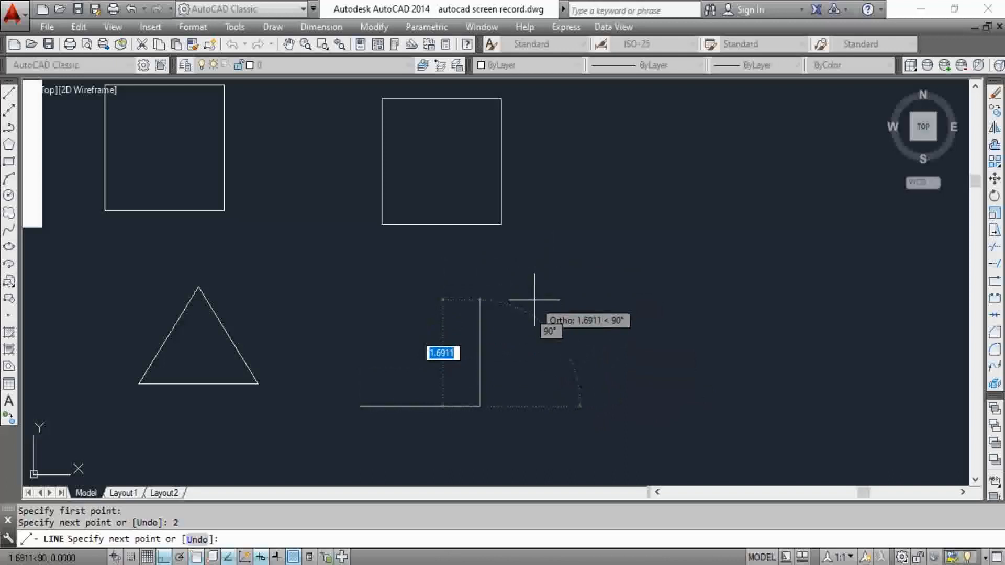
# Step: With Ortho off, place the second triangle's apex about 1.63 units above its base's center and close the shape
pyautogui.press('F8')
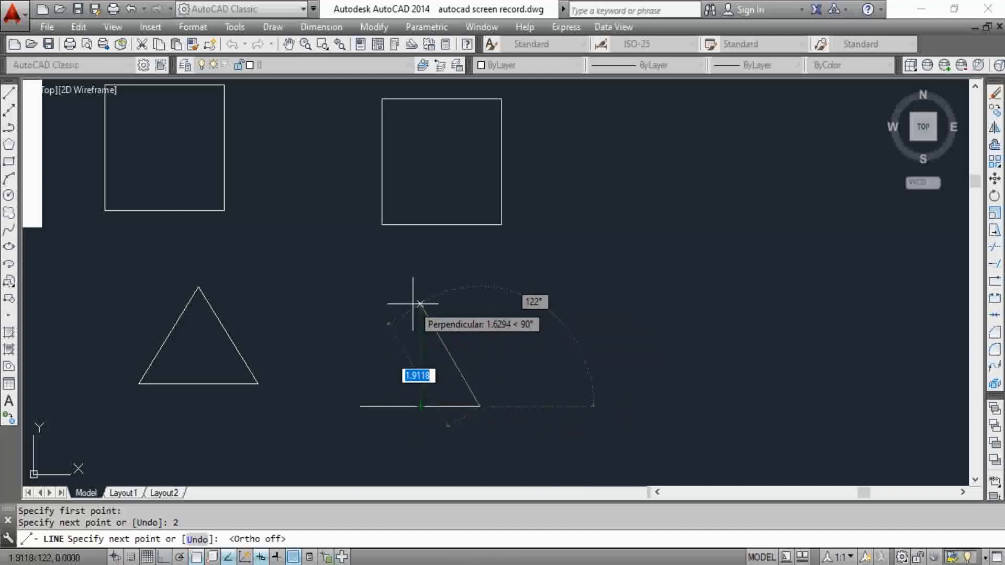
pyautogui.click(420, 304)
pyautogui.write('c')
pyautogui.press('Return')
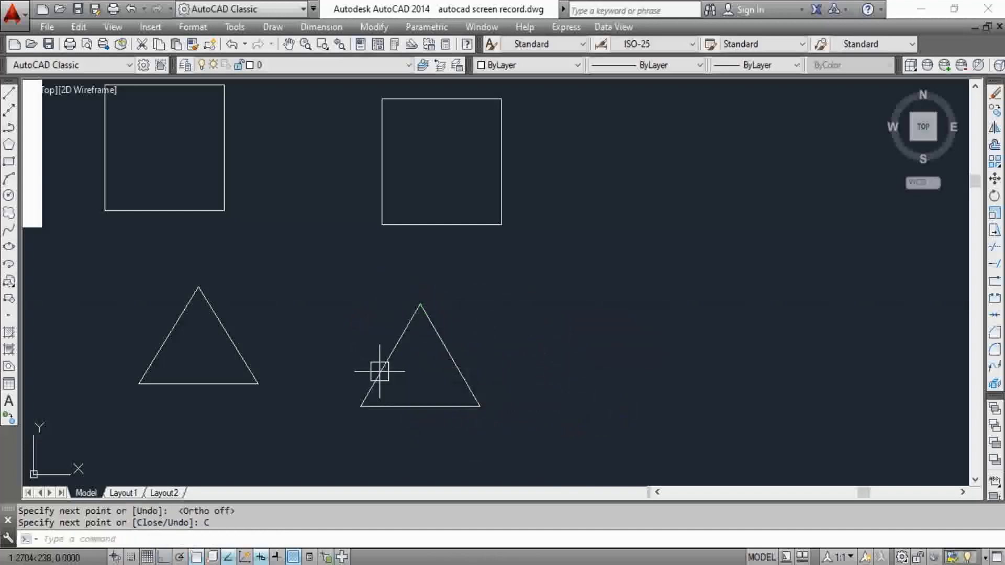
pyautogui.moveTo(527, 326); pyautogui.dragTo(565, 343, button='middle')
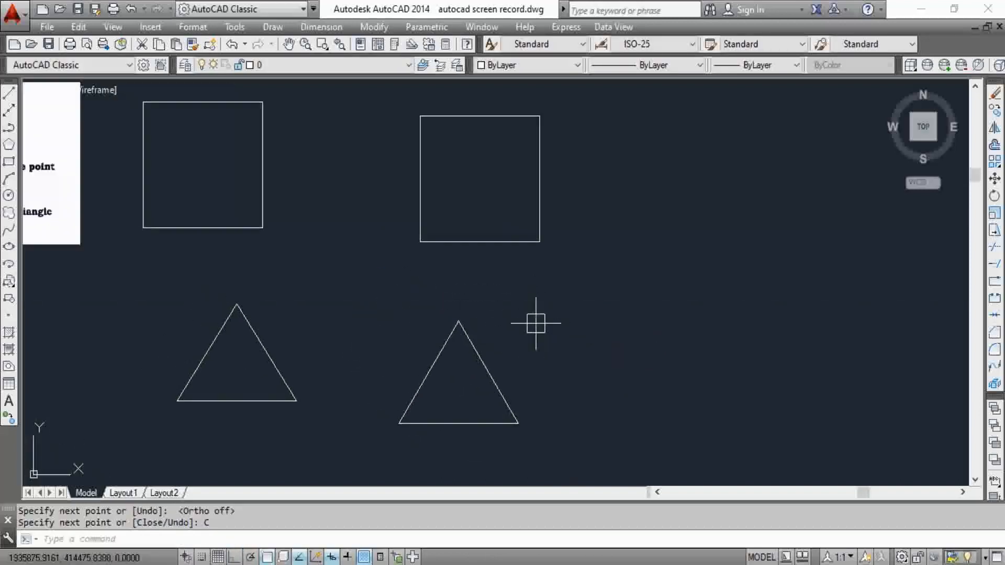